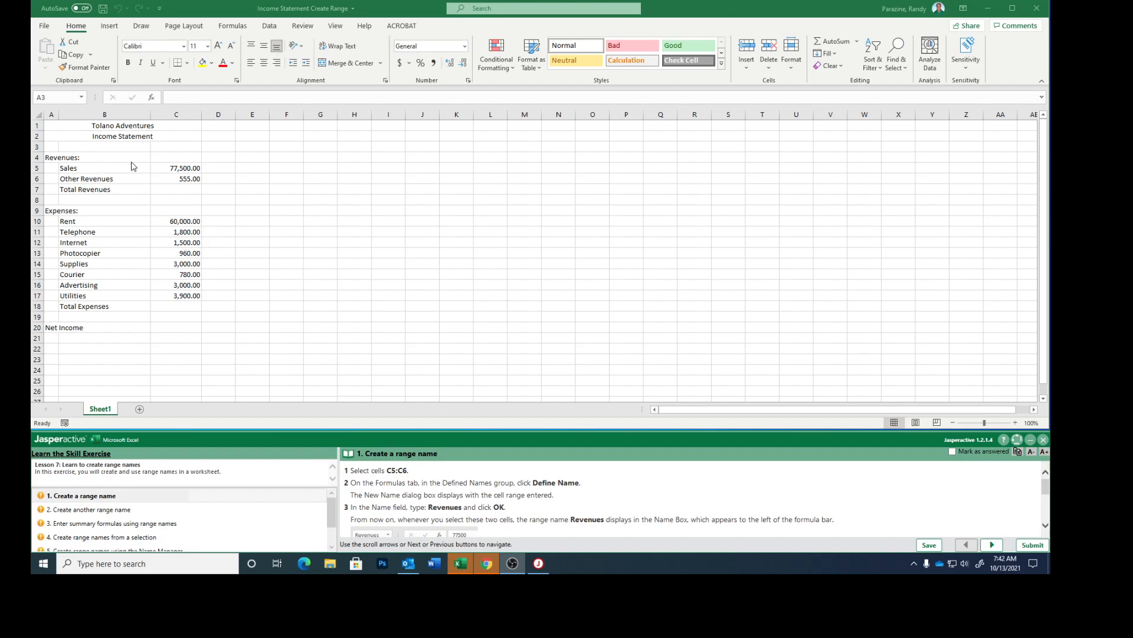
Step: Define the range name Revenues for cells C5:C6 with workbook scope
click(180, 167)
drag(179, 168, 171, 178)
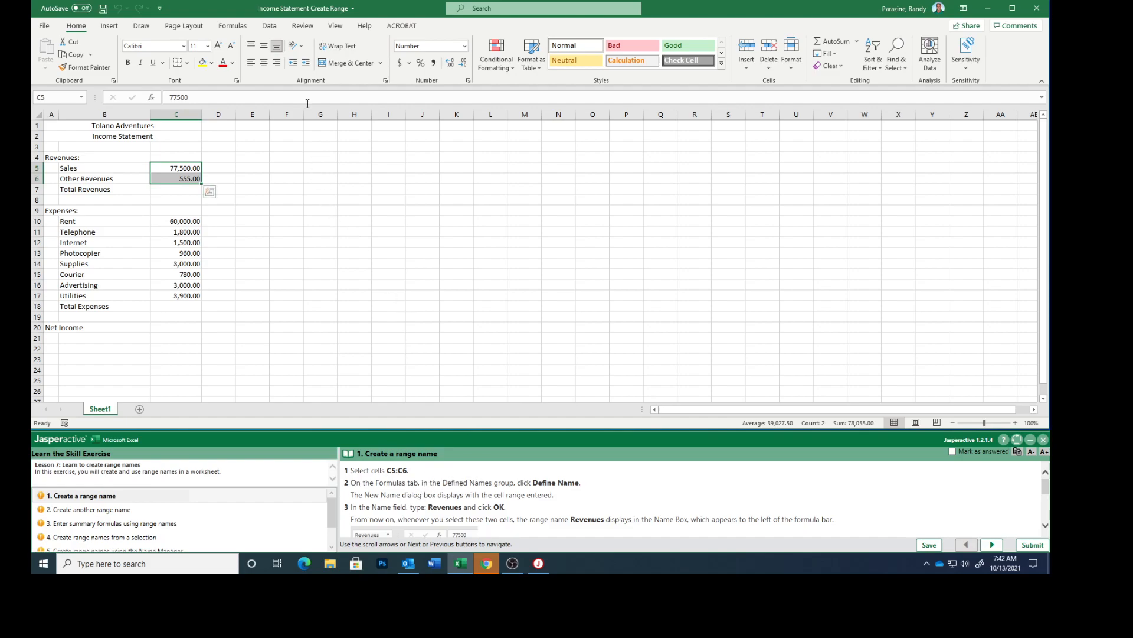
click(232, 27)
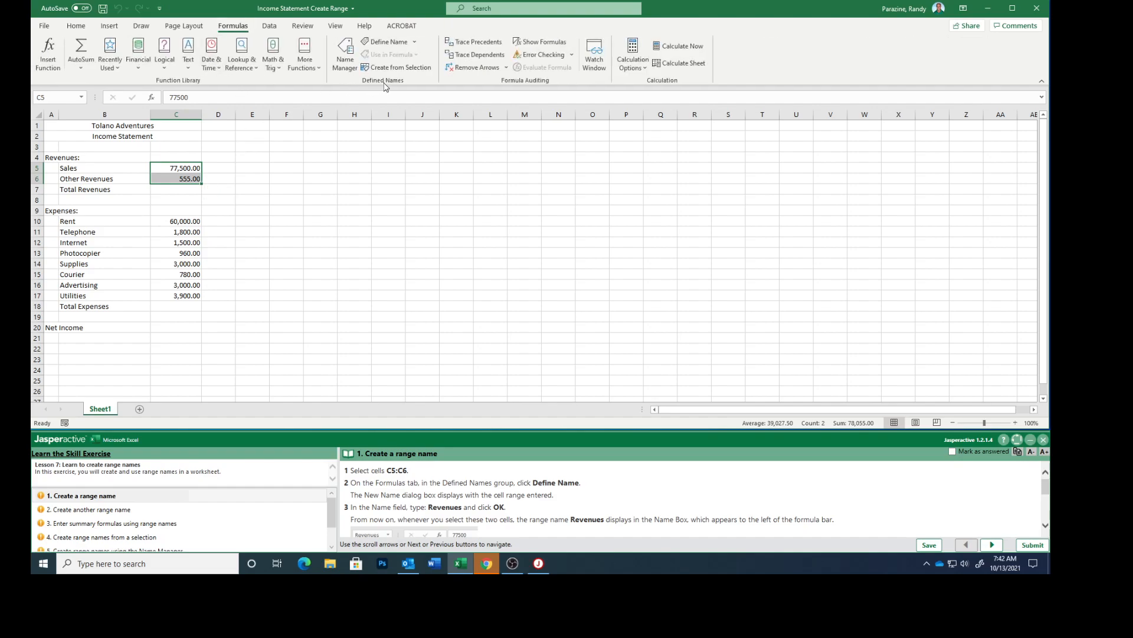
click(385, 42)
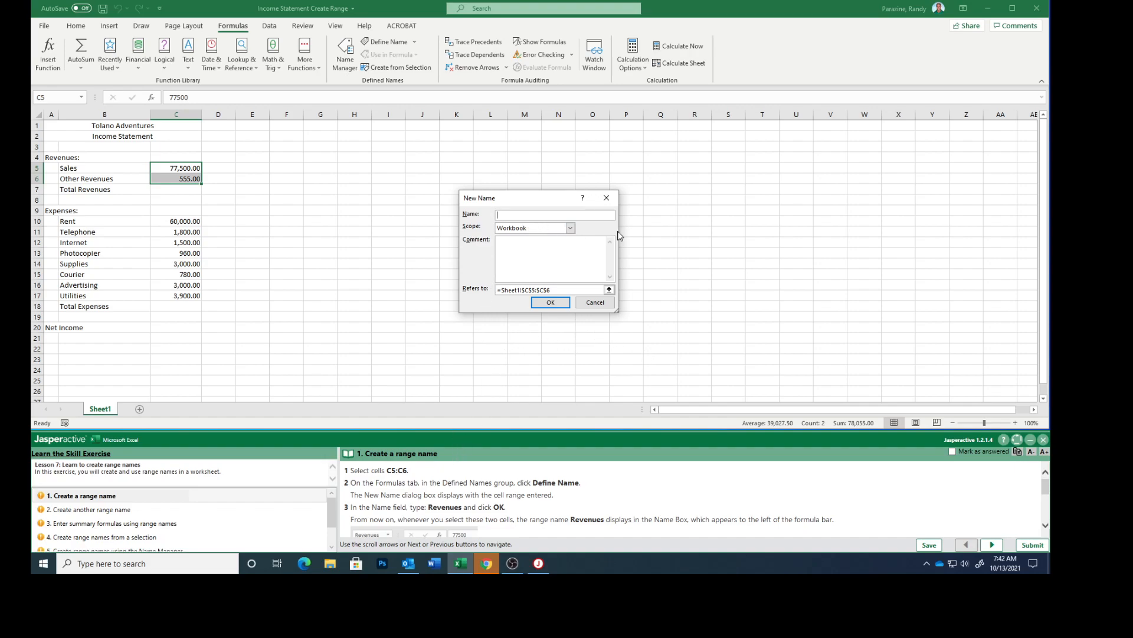
click(549, 302)
Step: Check the name shown for an empty neighbouring cell, for cell C5 alone and for the whole range C5:C6
scroll(521, 514, down, 2)
scroll(521, 514, down, 1)
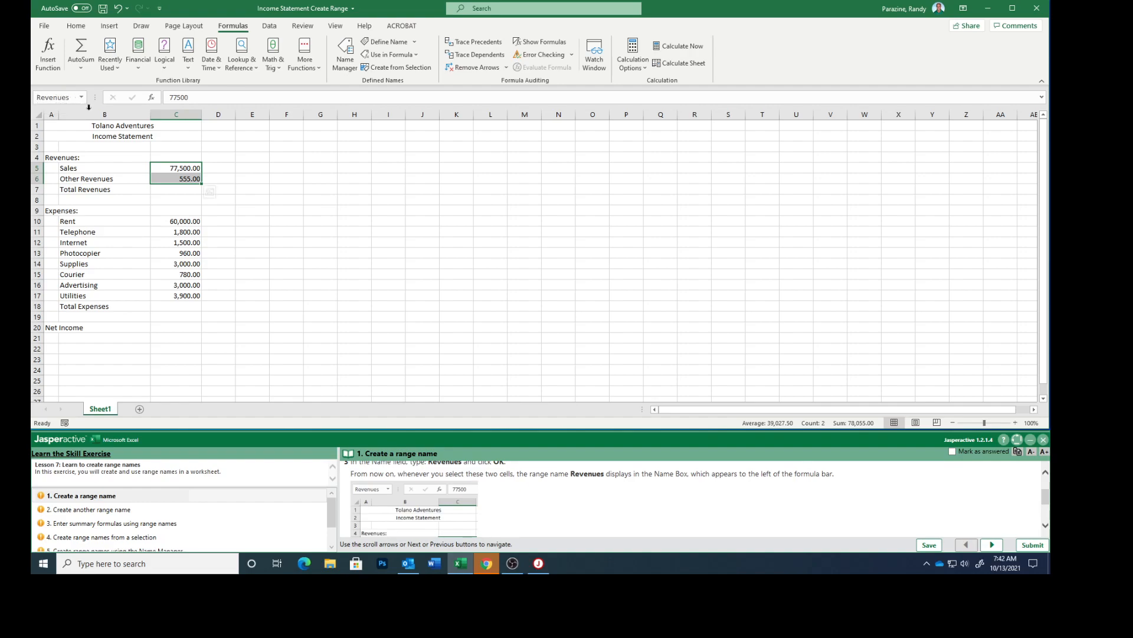
click(217, 165)
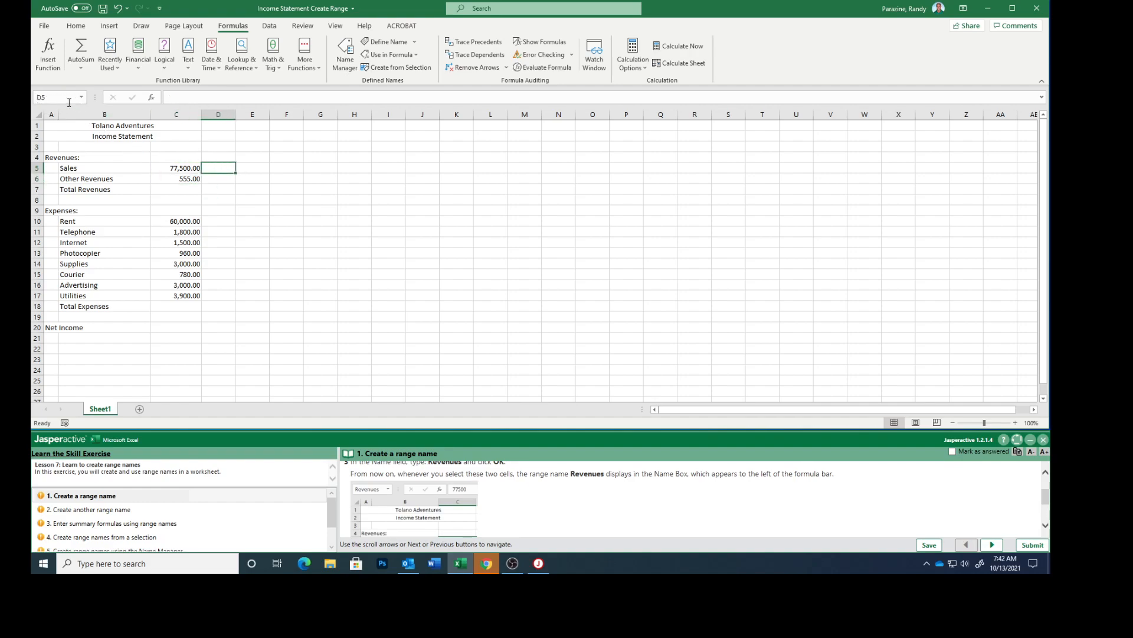
click(178, 168)
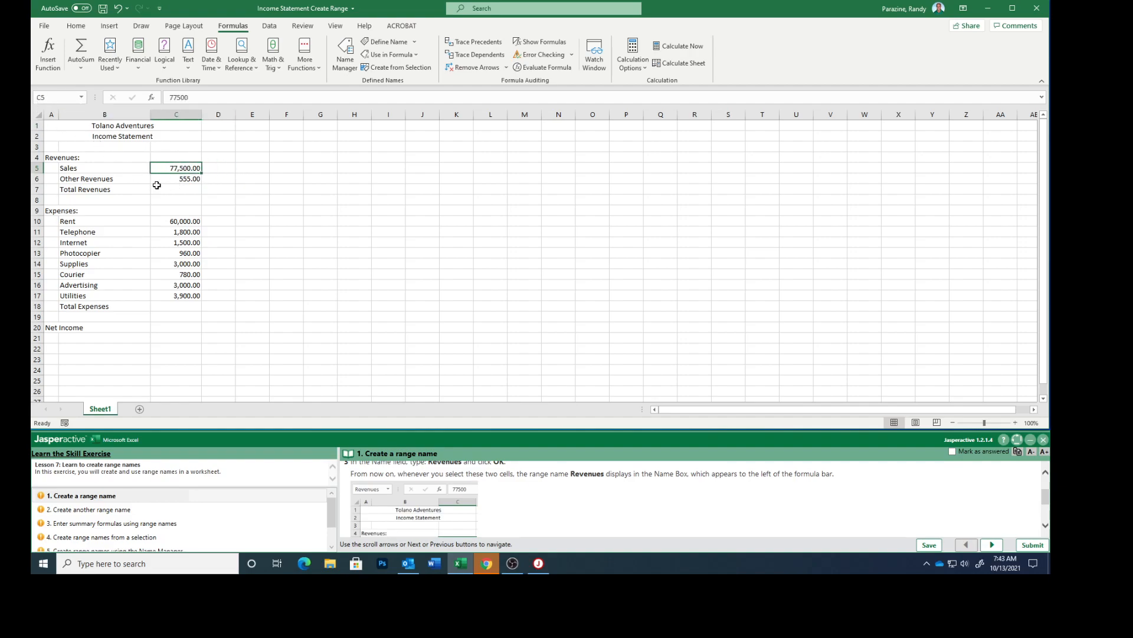
drag(168, 168, 174, 180)
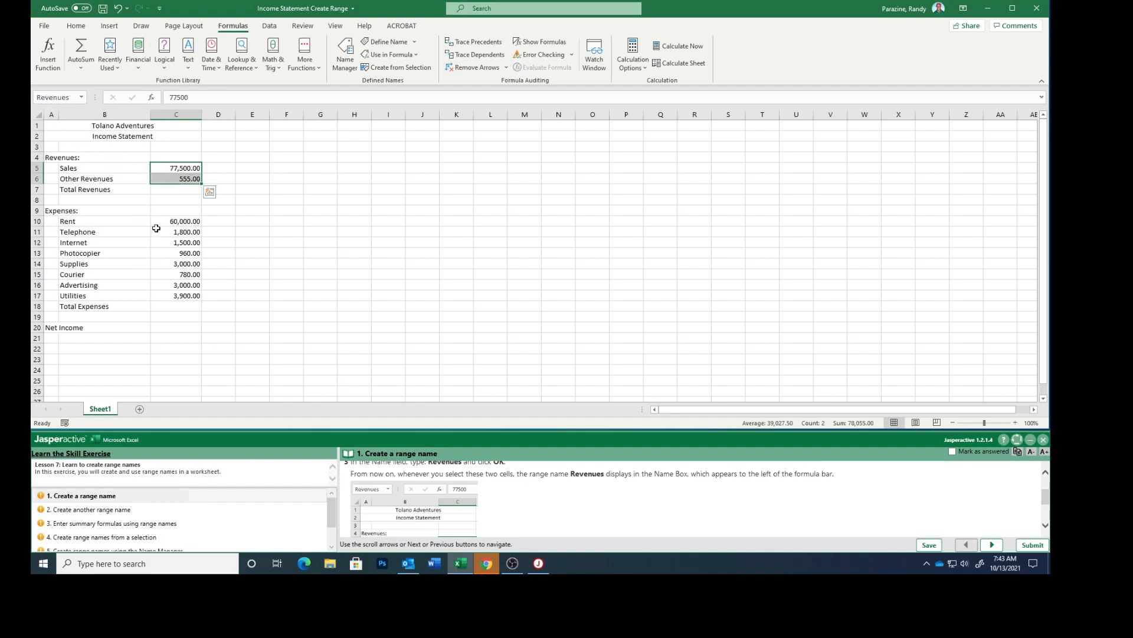
Step: Mark the "Create a range name" task as answered and go to the next task
scroll(610, 509, down, 2)
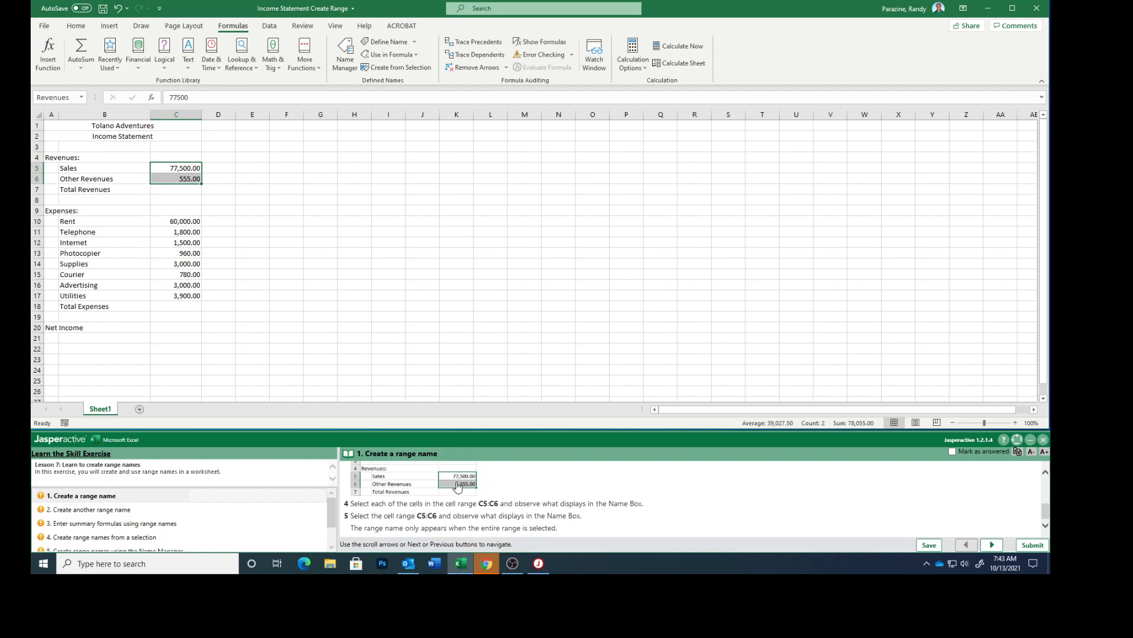
click(953, 452)
click(991, 544)
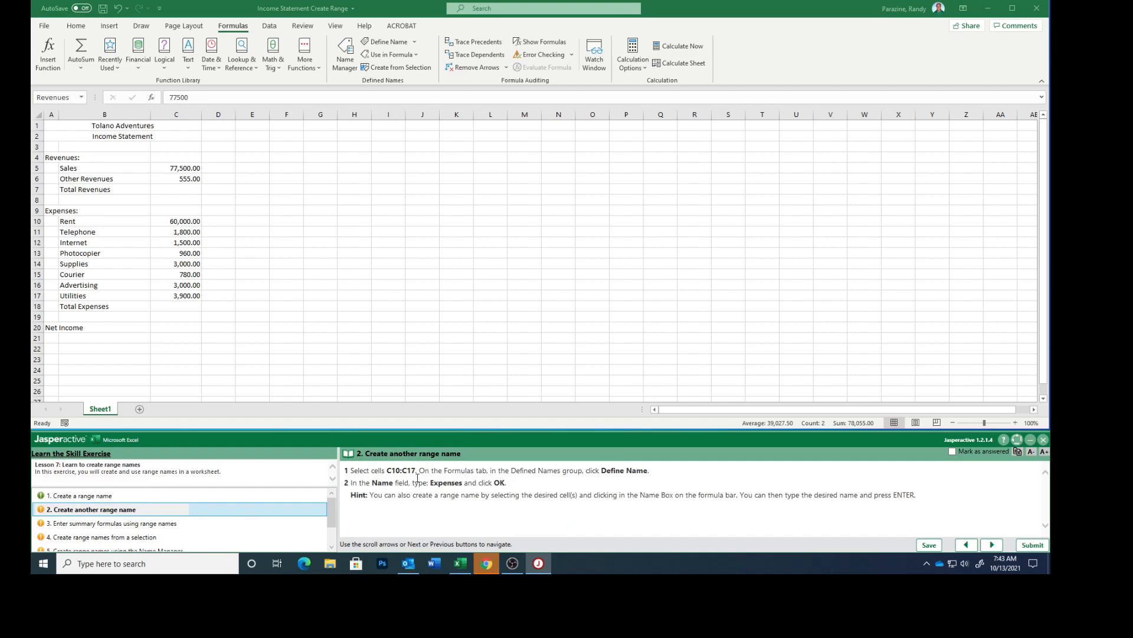
Step: Define the range name Expenses for cells C10:C17 and mark the "Create another range name" task as answered
click(169, 219)
double_click(169, 219)
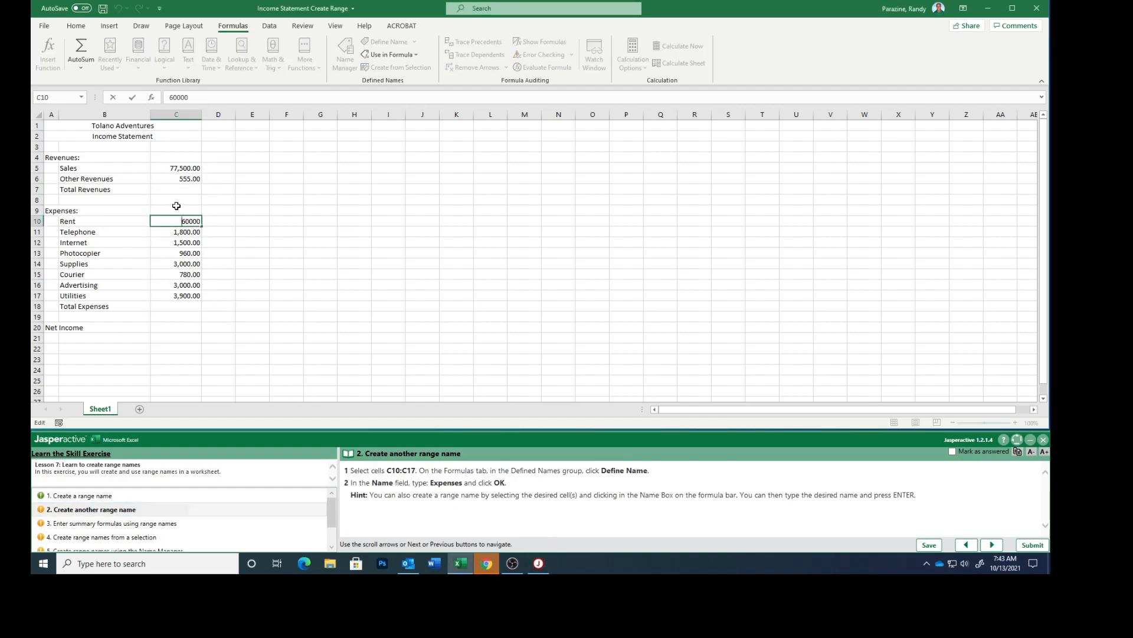
key(Escape)
drag(169, 221, 165, 295)
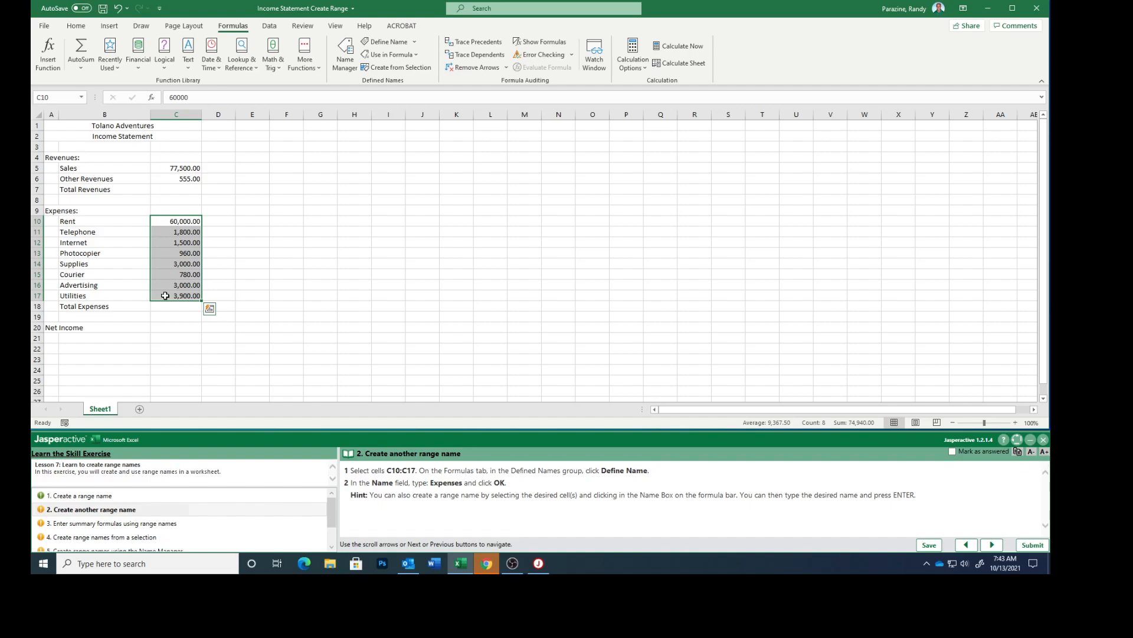
click(388, 42)
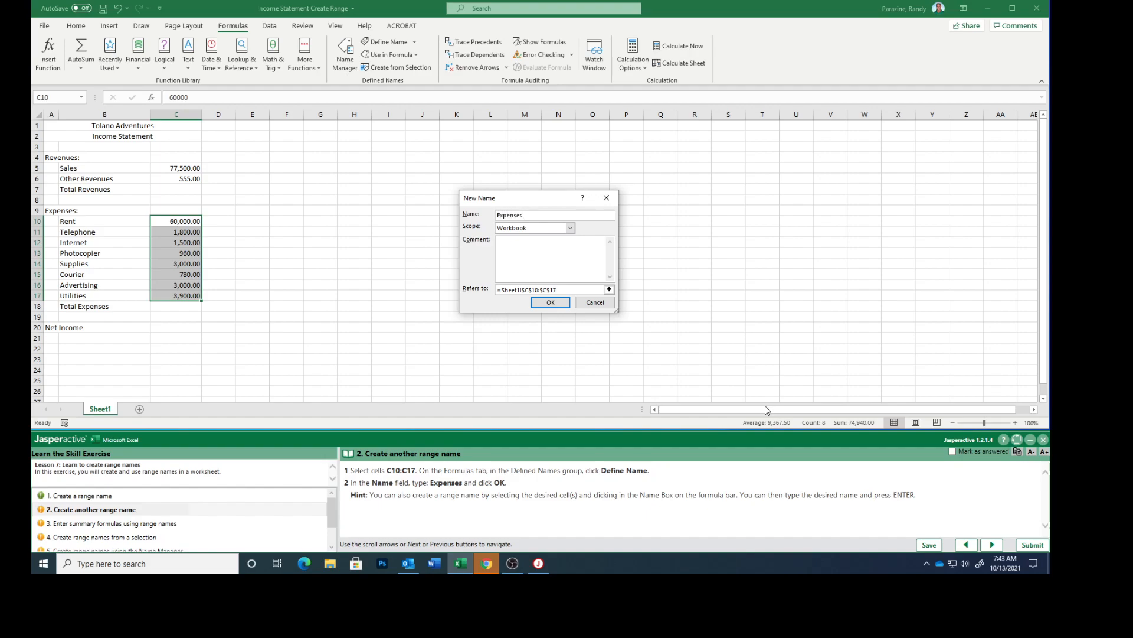
click(545, 304)
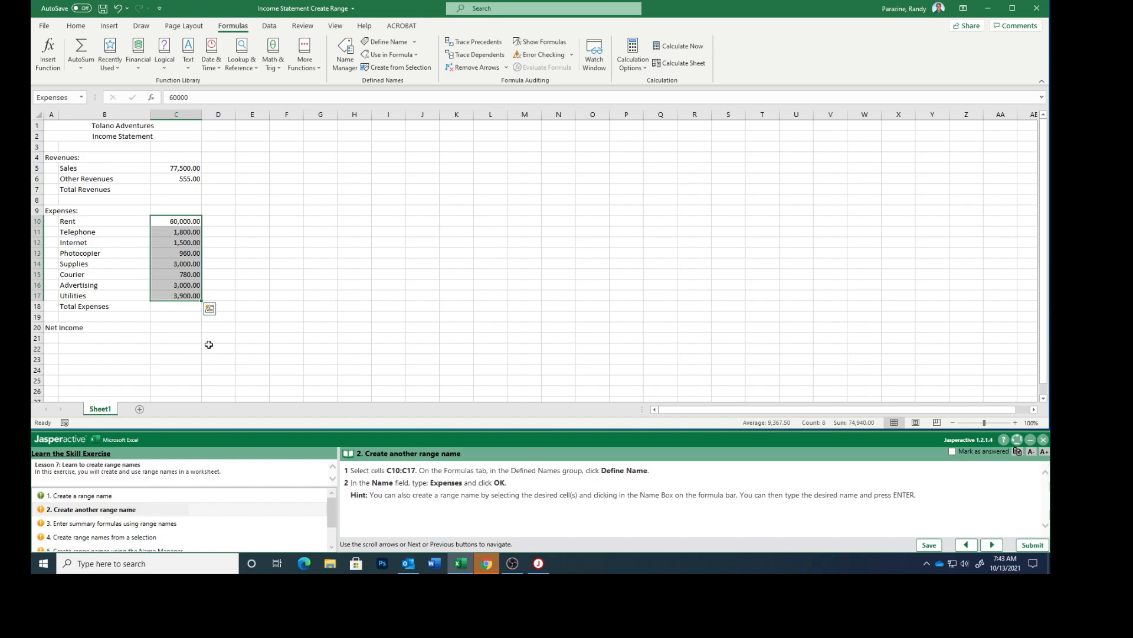
click(953, 452)
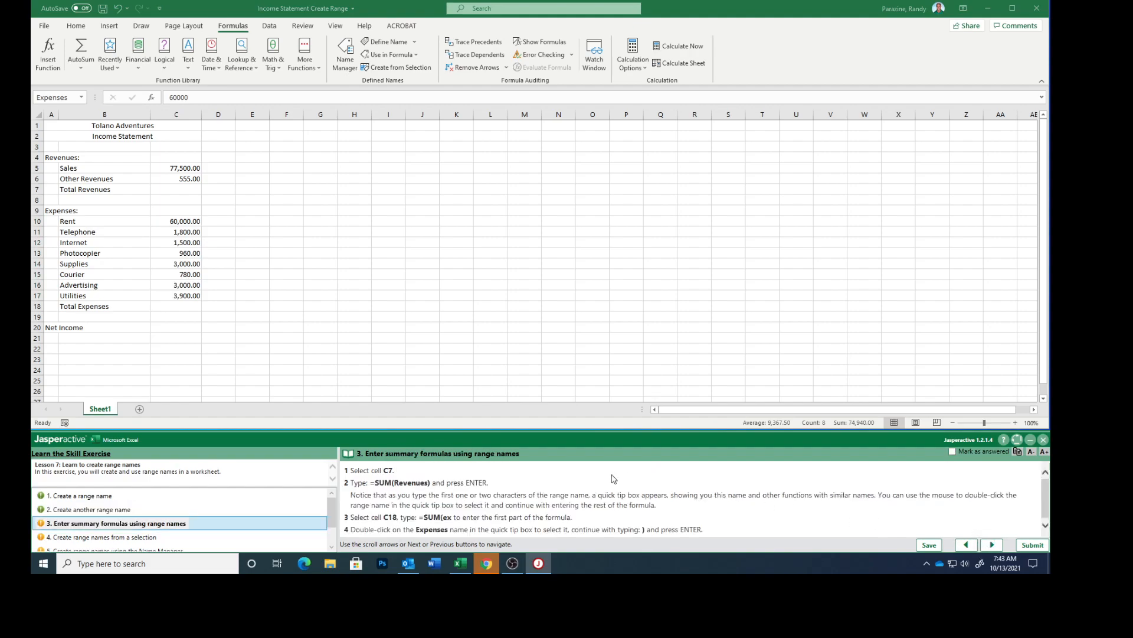
click(181, 189)
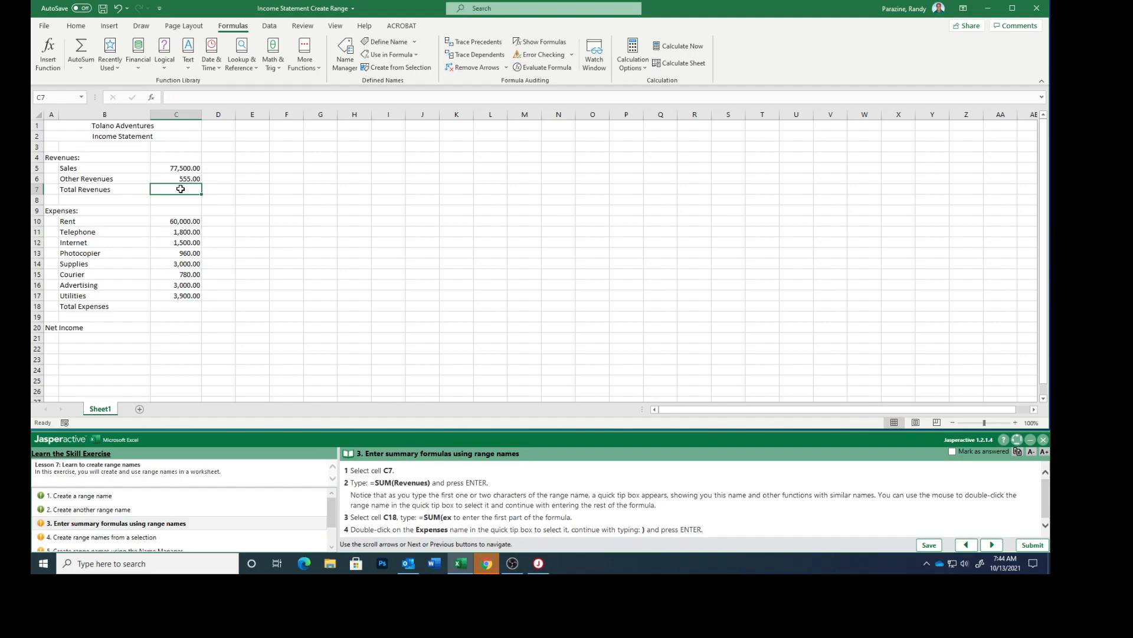
text(=)
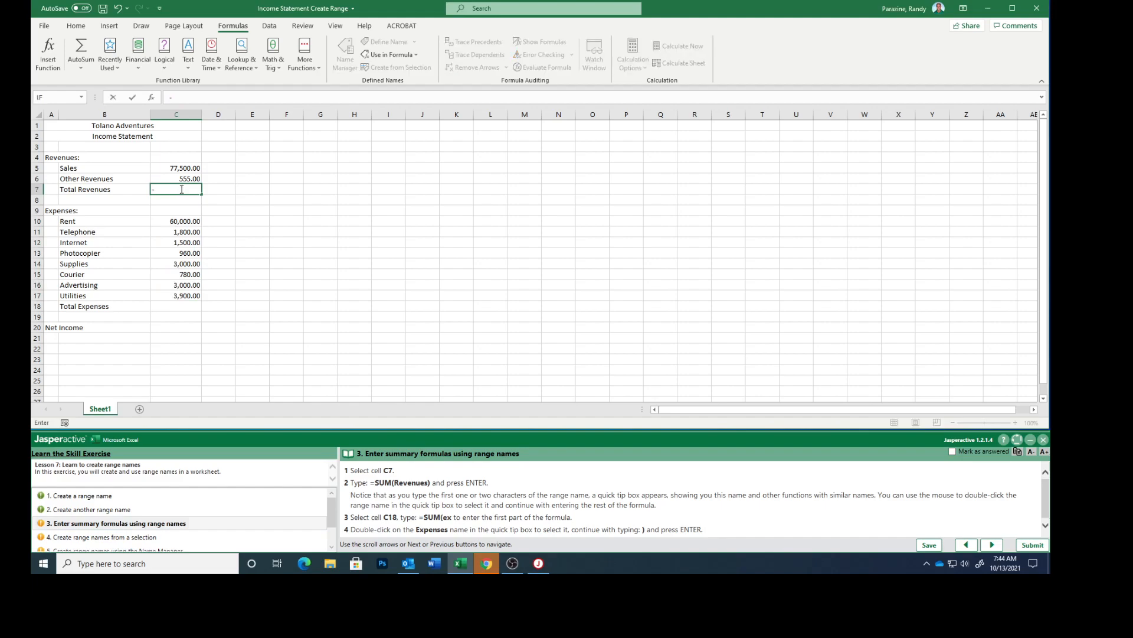
text(SUM)
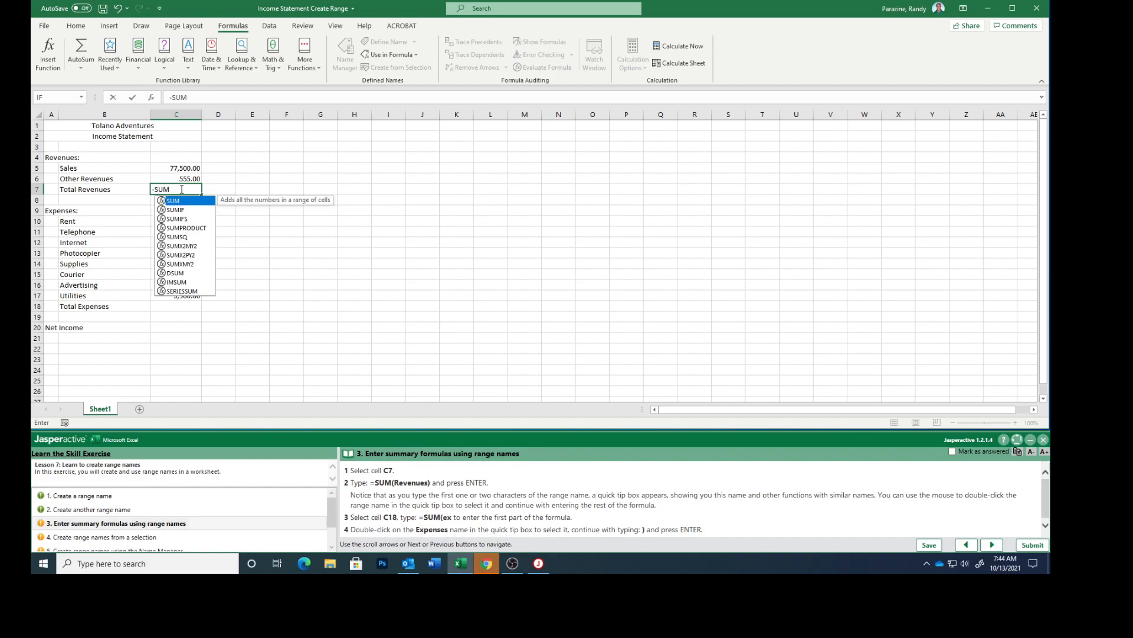
key(Escape)
key(Escape)
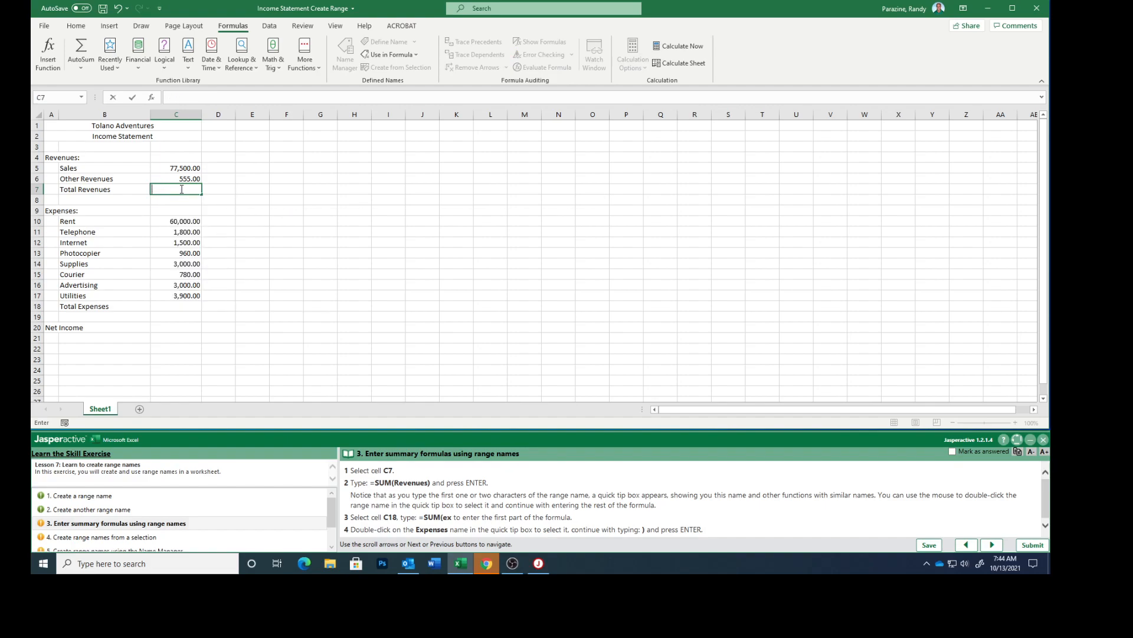
Step: Enter the formula =SUM(revenues) in the Total Revenues cell C7
text(=SUM)
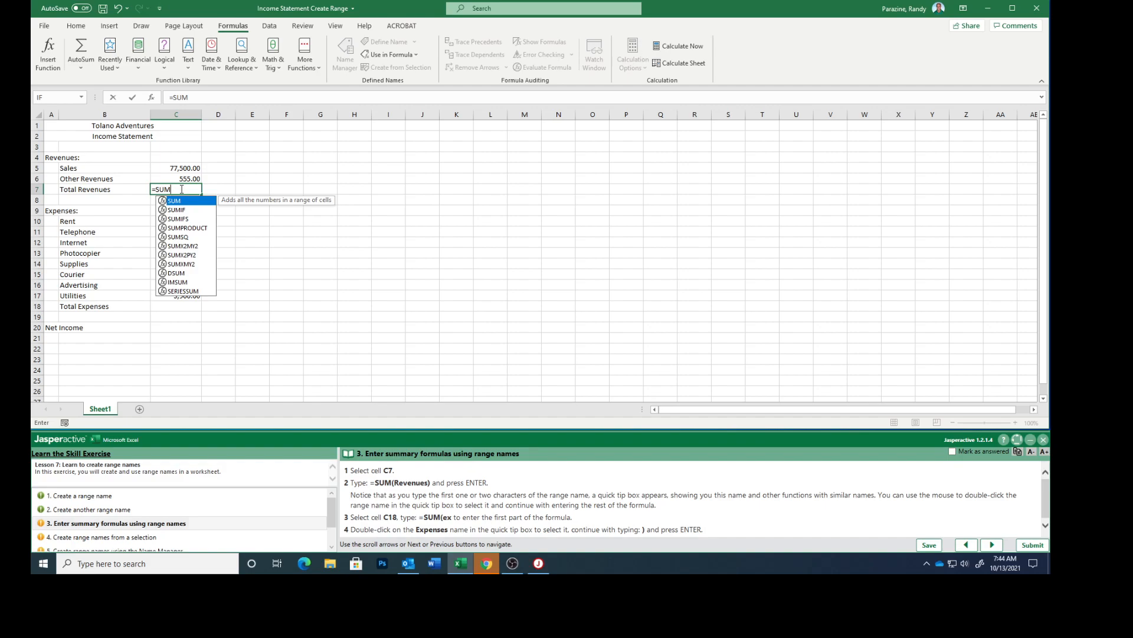
text((revenues))
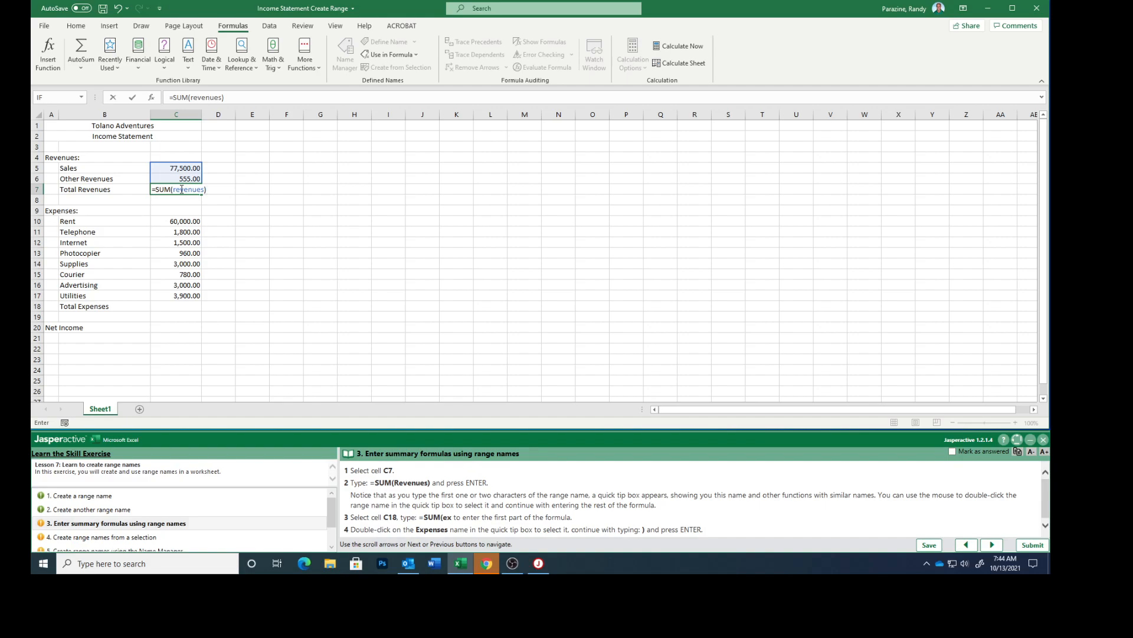
key(Return)
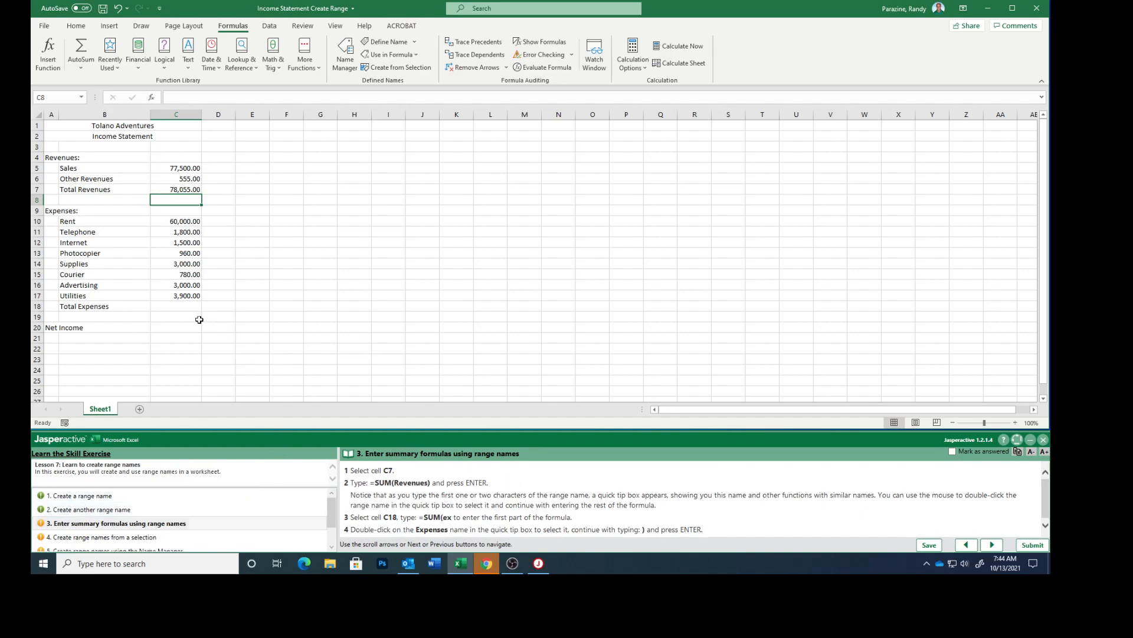
Step: Enter =SUM(Expenses) in the Total Expenses cell C18, picking the suggested range name, and mark the summary formulas task as answered
click(179, 307)
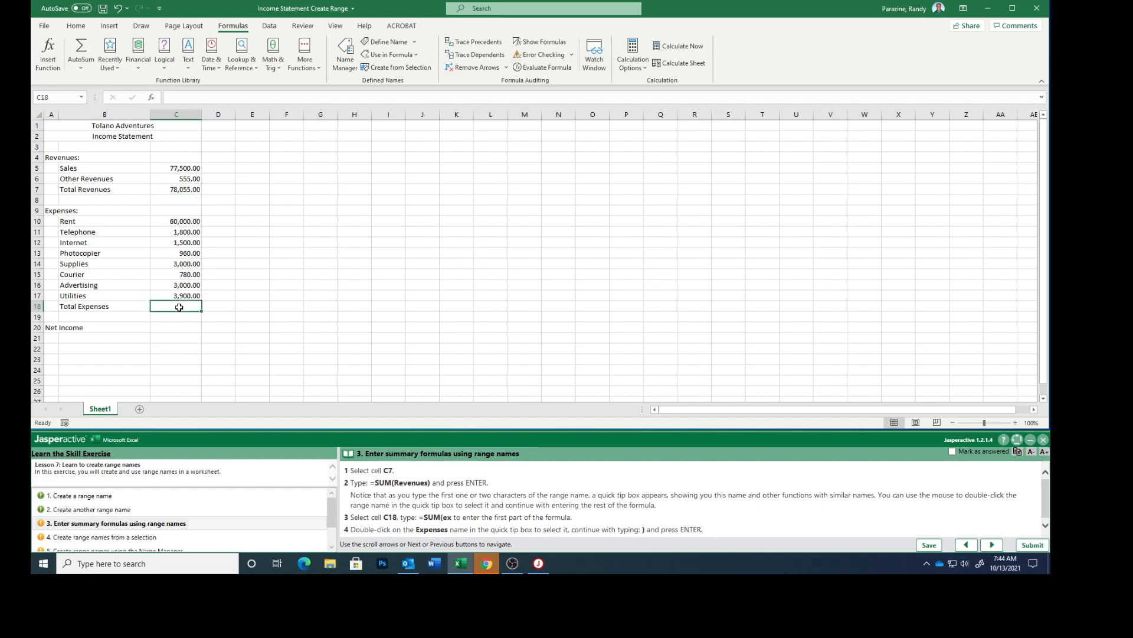
text(+)
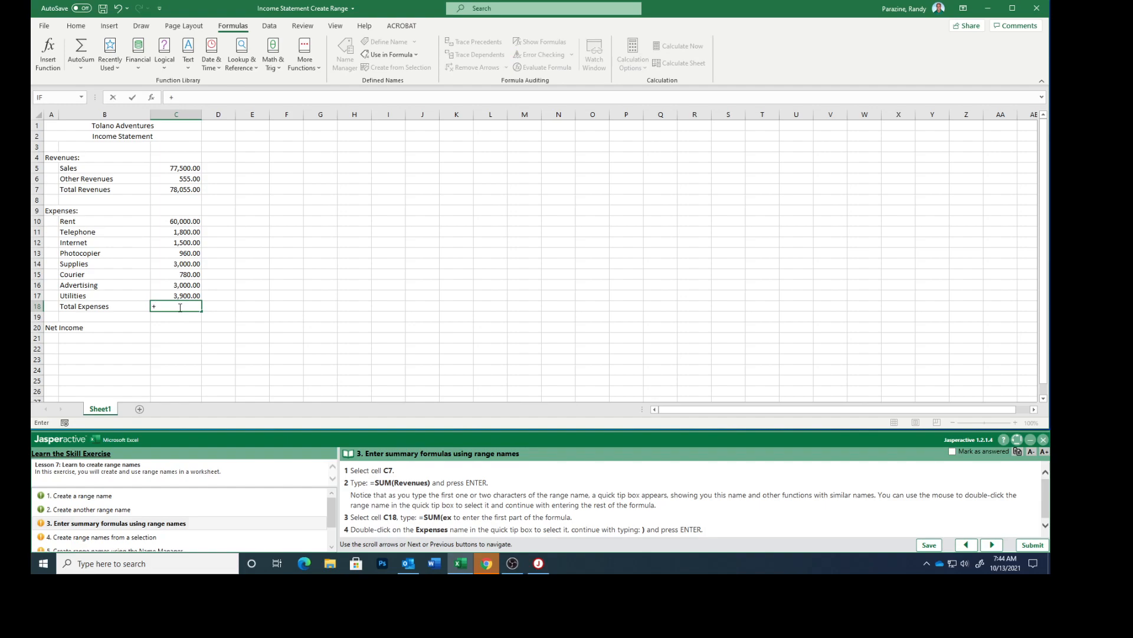
key(BackSpace)
text(=S)
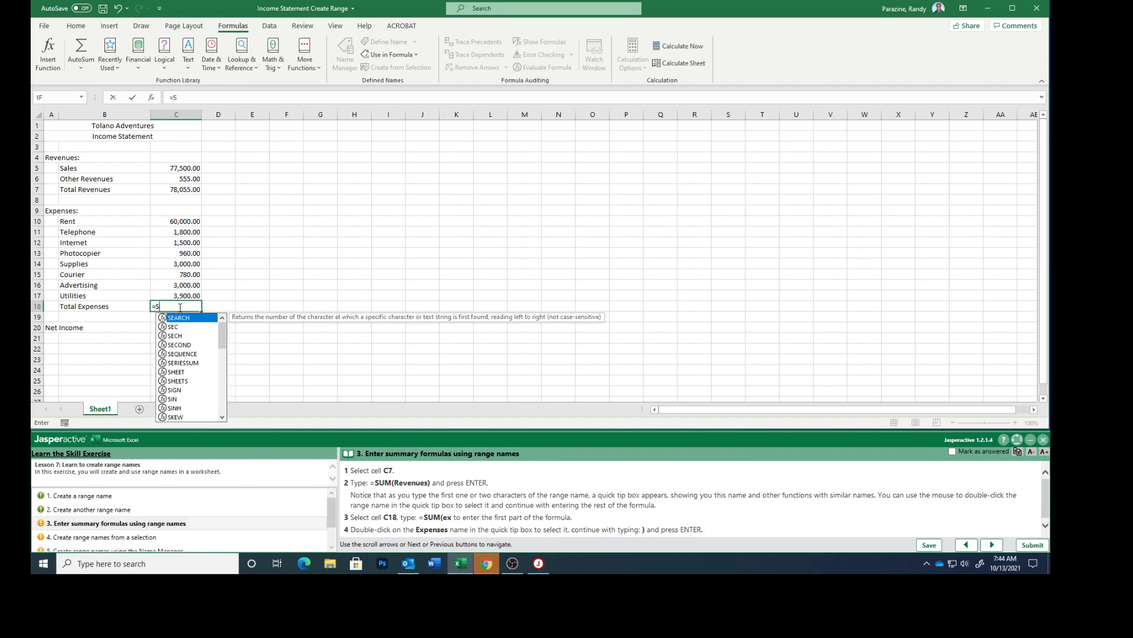
text(UM()
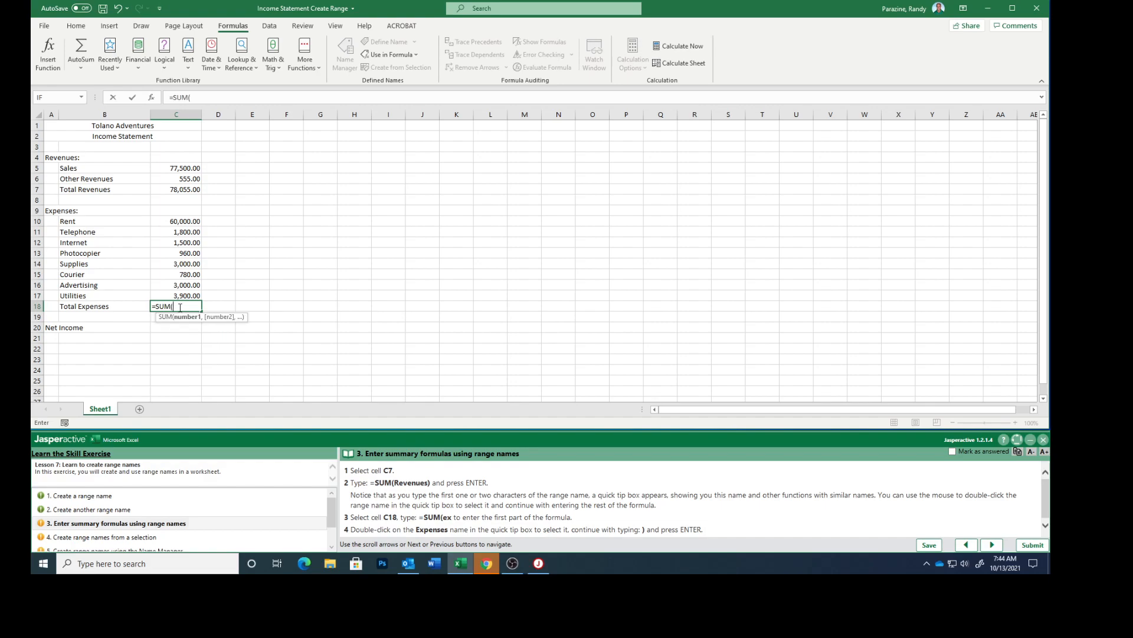
text(ex)
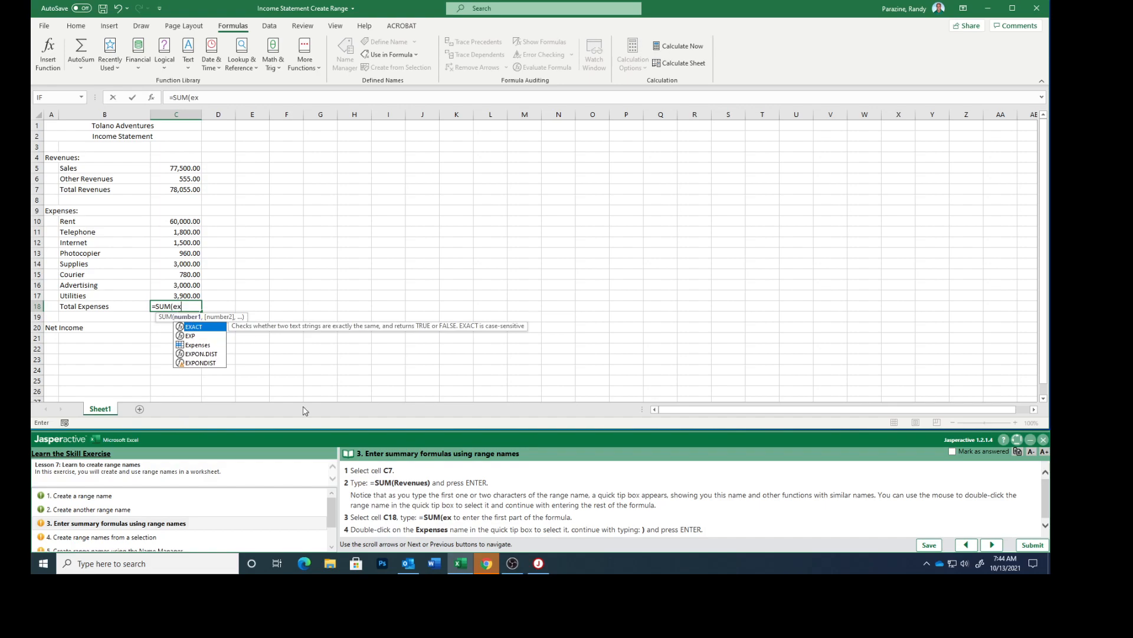
scroll(489, 509, down, 1)
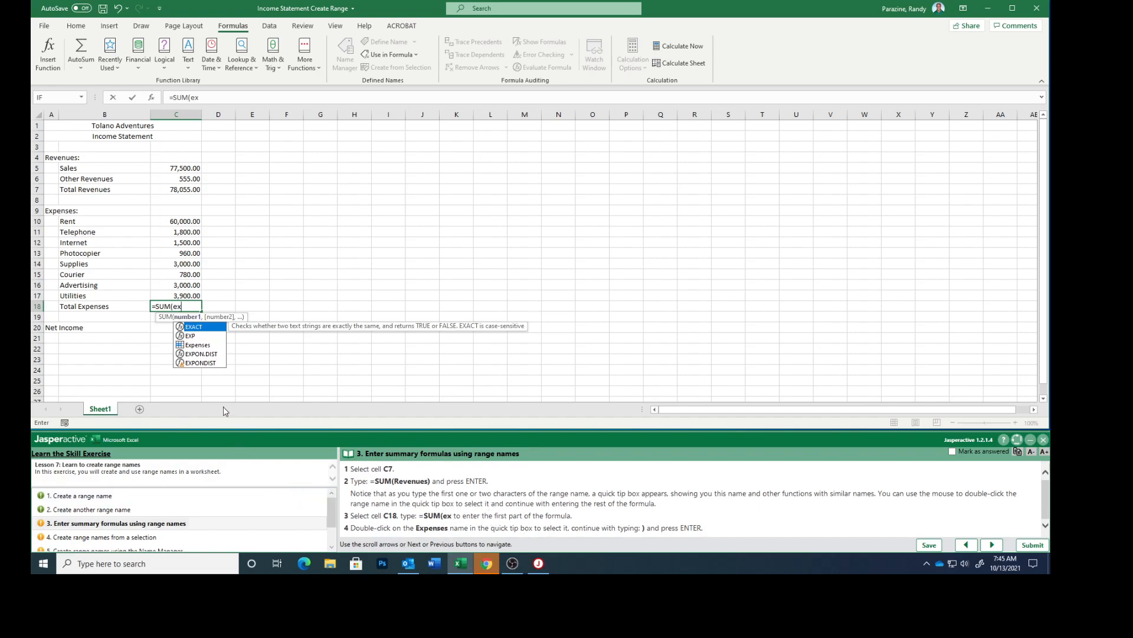
double_click(204, 347)
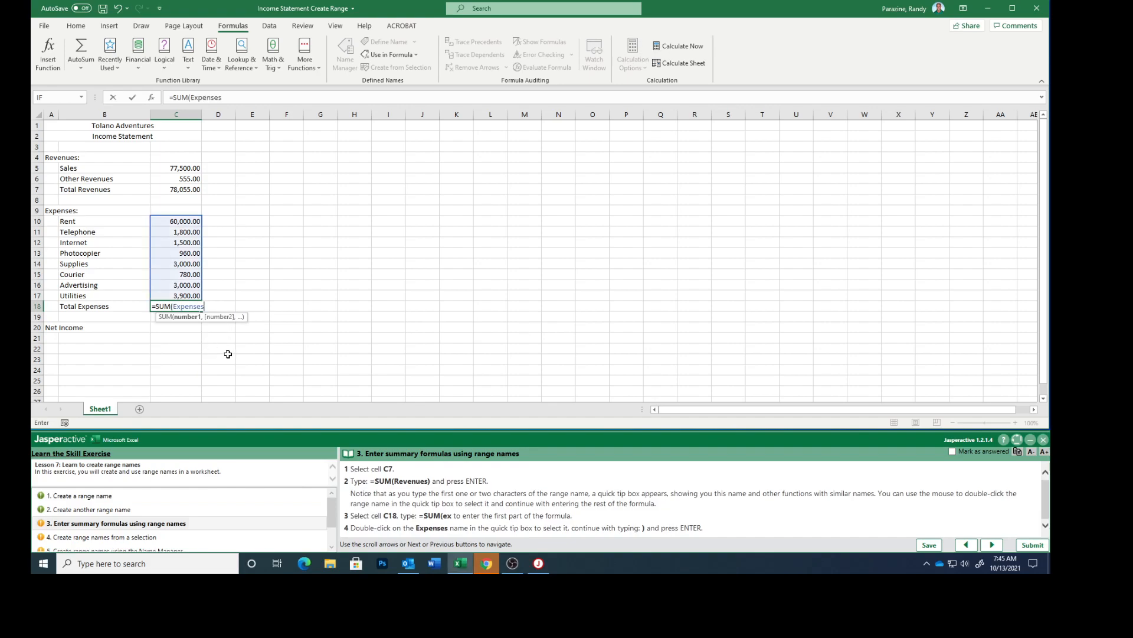
text())
key(Return)
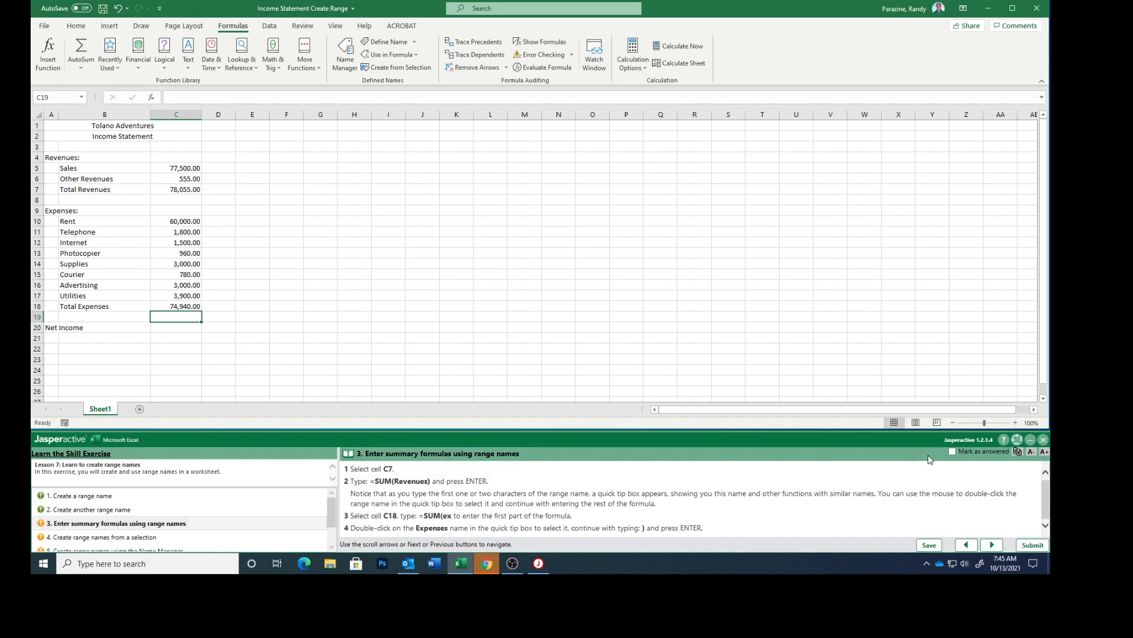
click(953, 451)
click(995, 544)
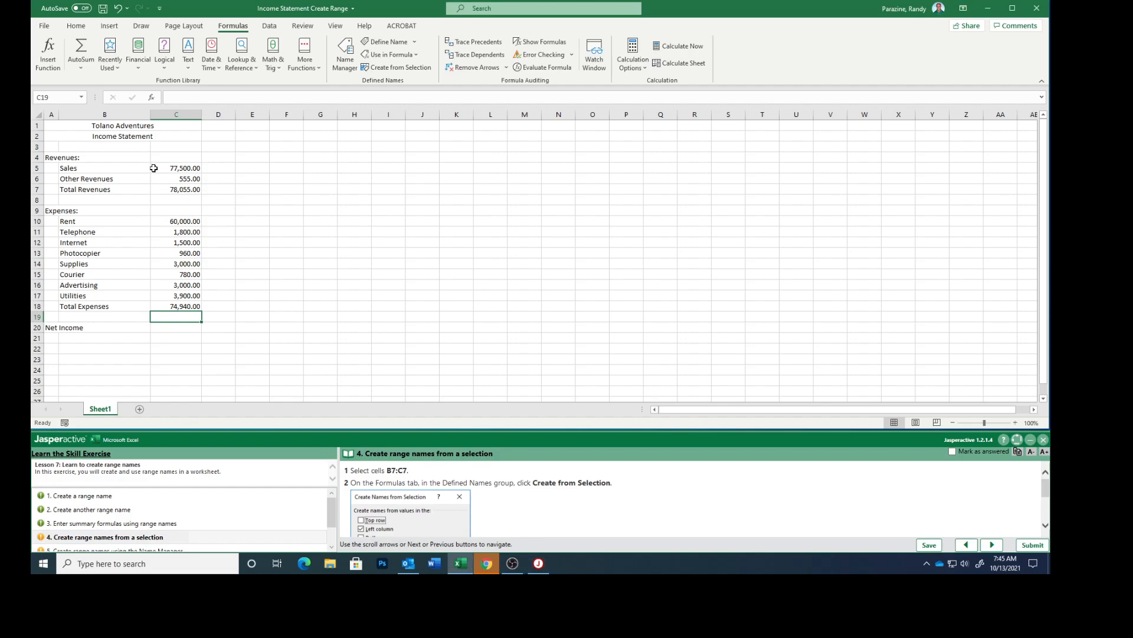
Step: Create a range name for the total revenues from the selection B7:C7, using only the left column's label
drag(94, 189, 171, 191)
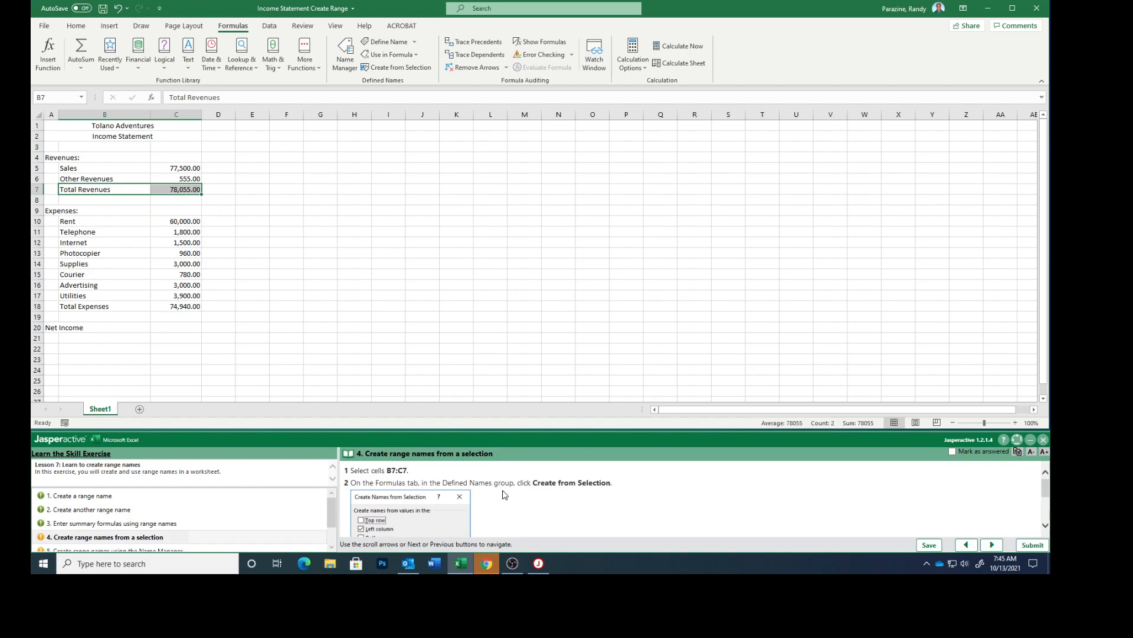
scroll(505, 495, down, 1)
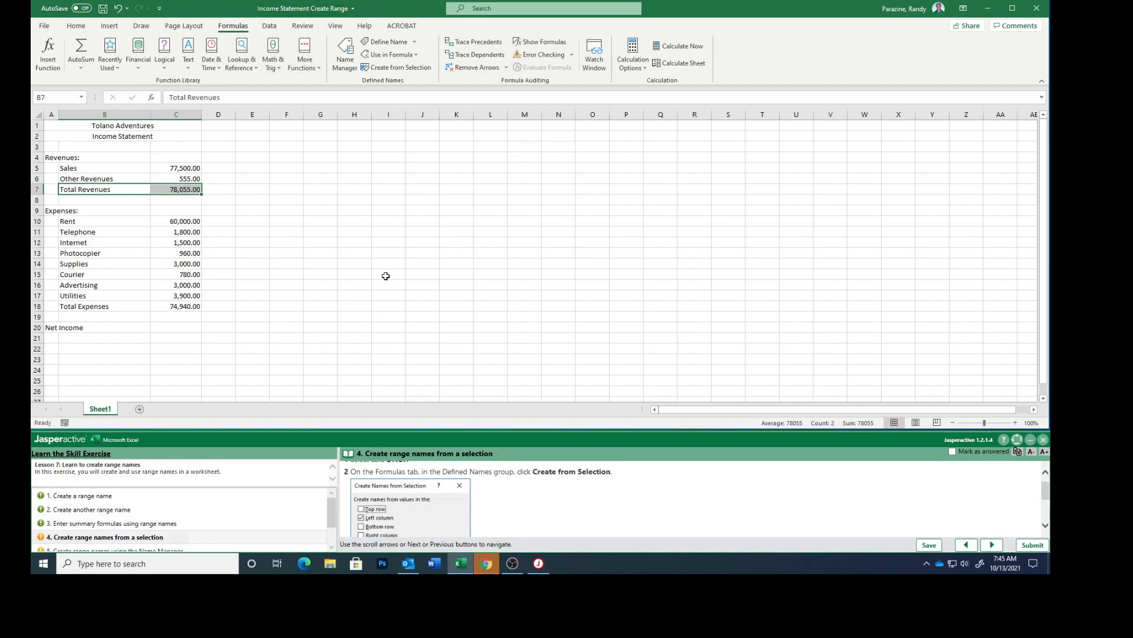
click(379, 68)
scroll(441, 512, down, 1)
scroll(441, 512, down, 2)
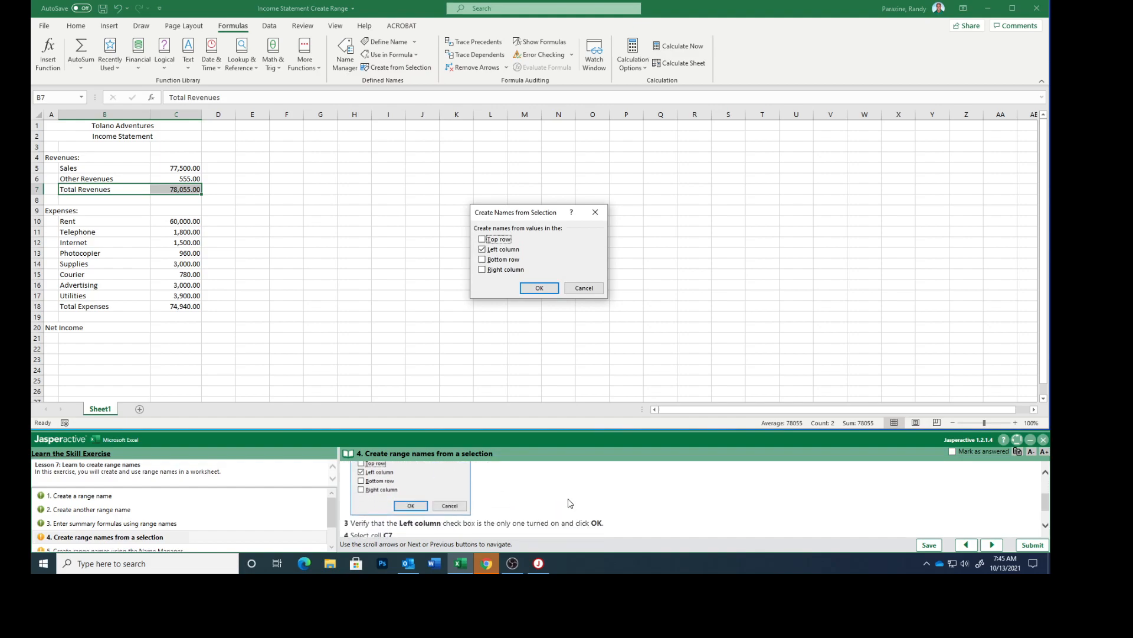
scroll(567, 501, down, 3)
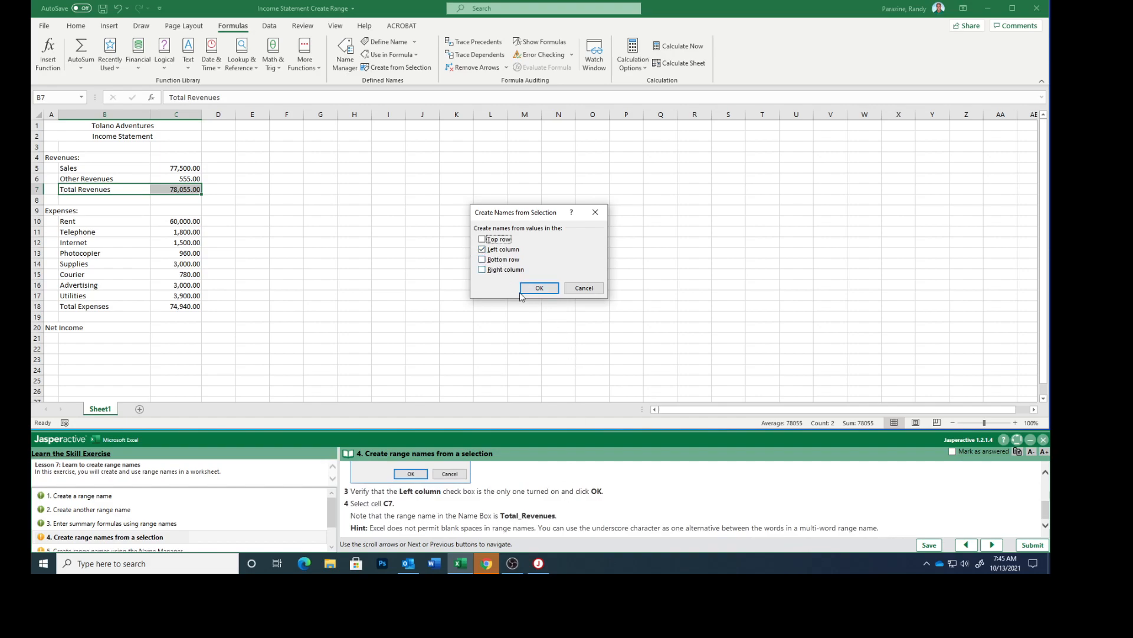
click(539, 288)
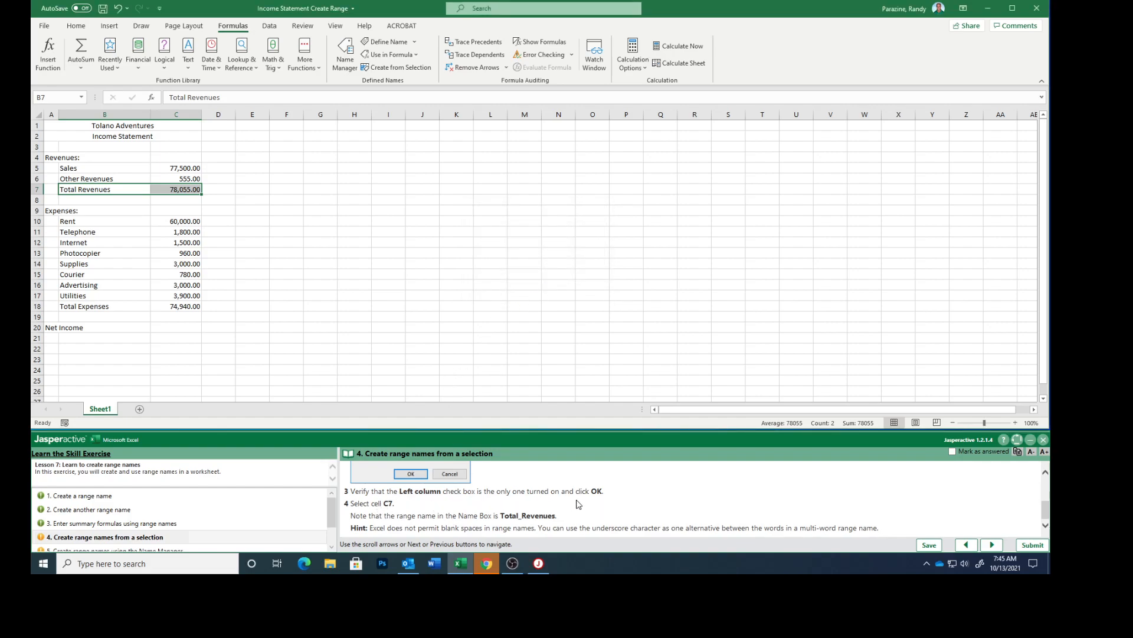
Step: Check the range name of cell C7, mark the "Create range names from a selection" task as answered, and go to the following task
click(175, 192)
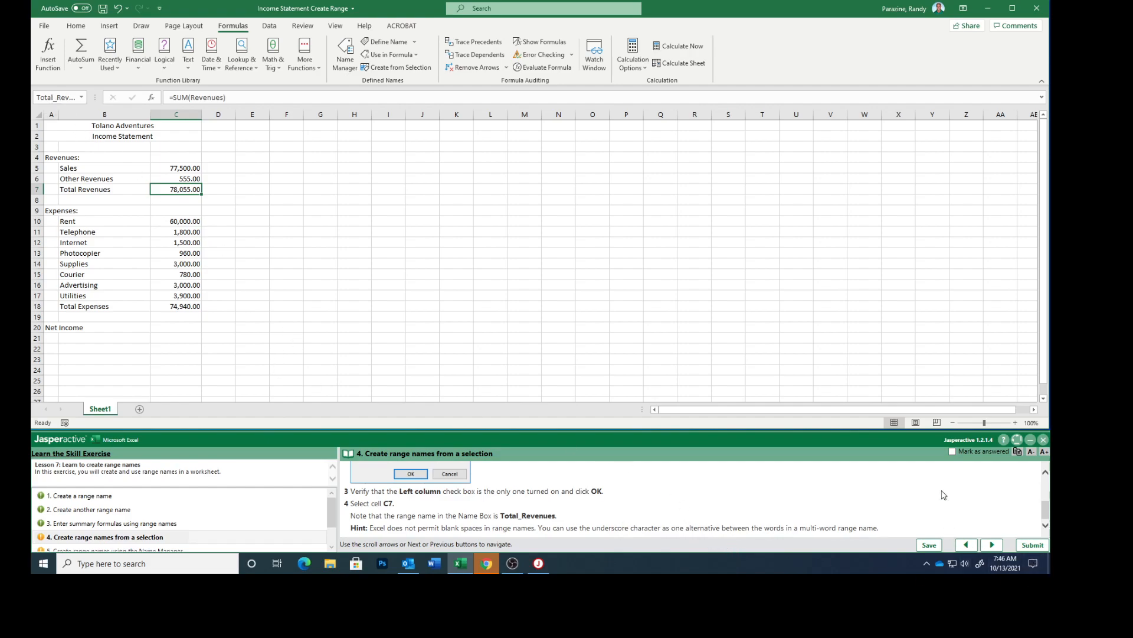
click(953, 451)
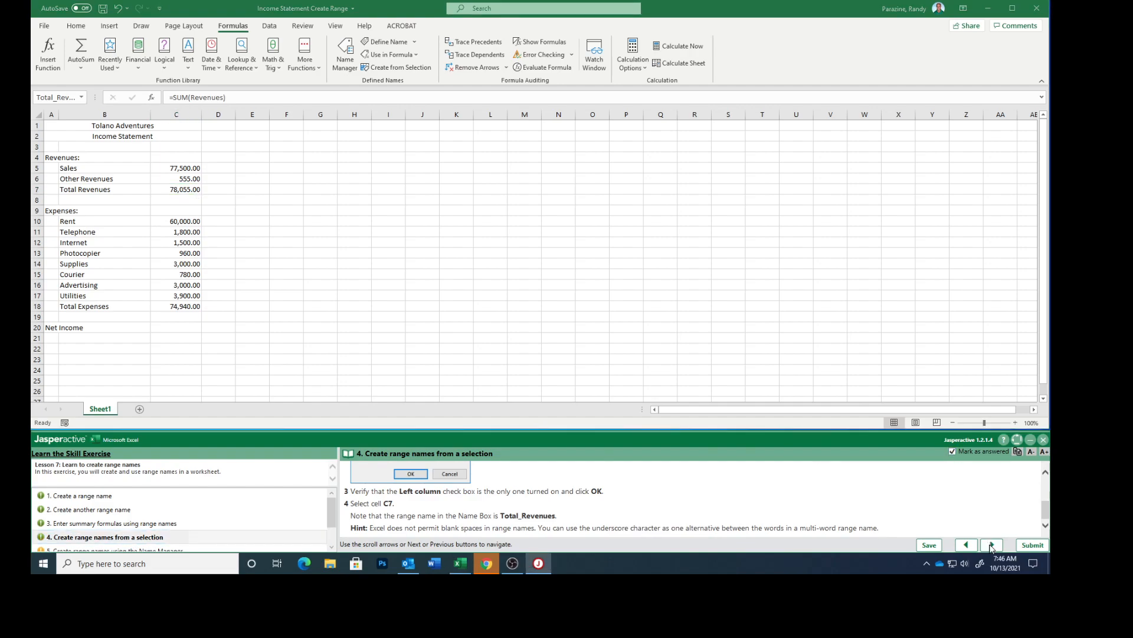
click(993, 544)
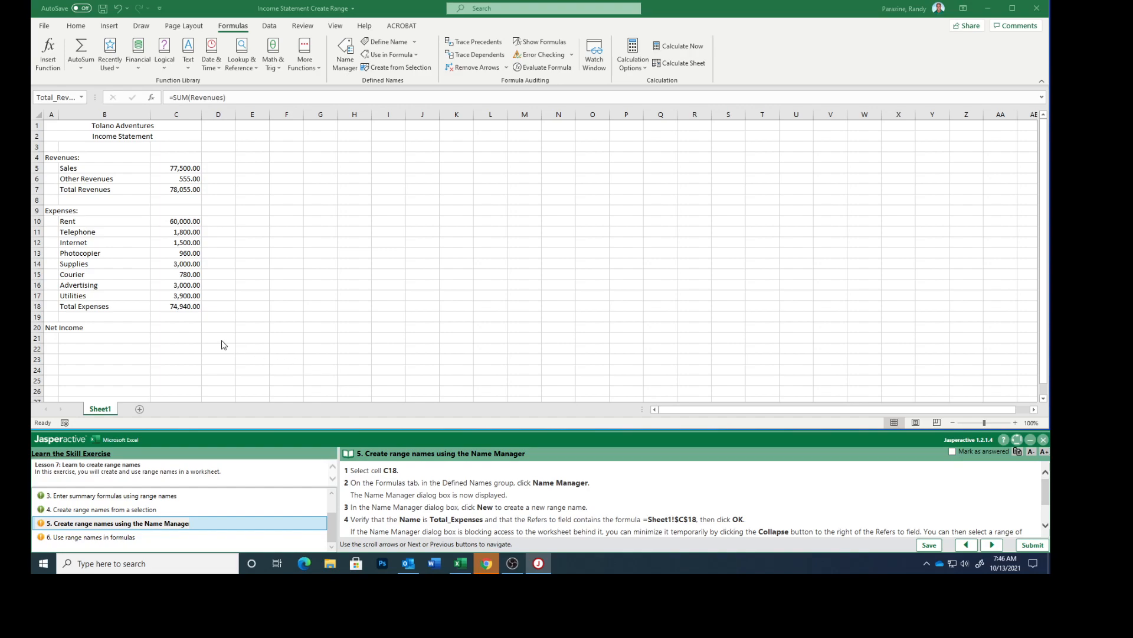
double_click(174, 310)
click(263, 324)
click(224, 337)
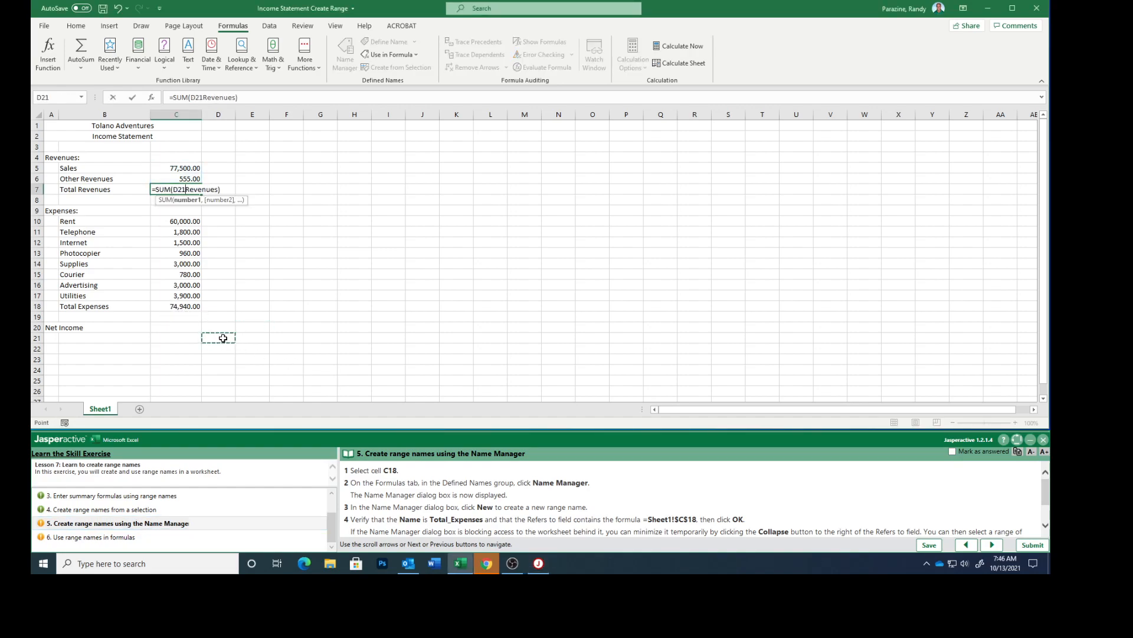
key(Escape)
Step: Define the range name Total_Expenses for cell C18 with the Name Manager, and mark that task as answered
click(177, 306)
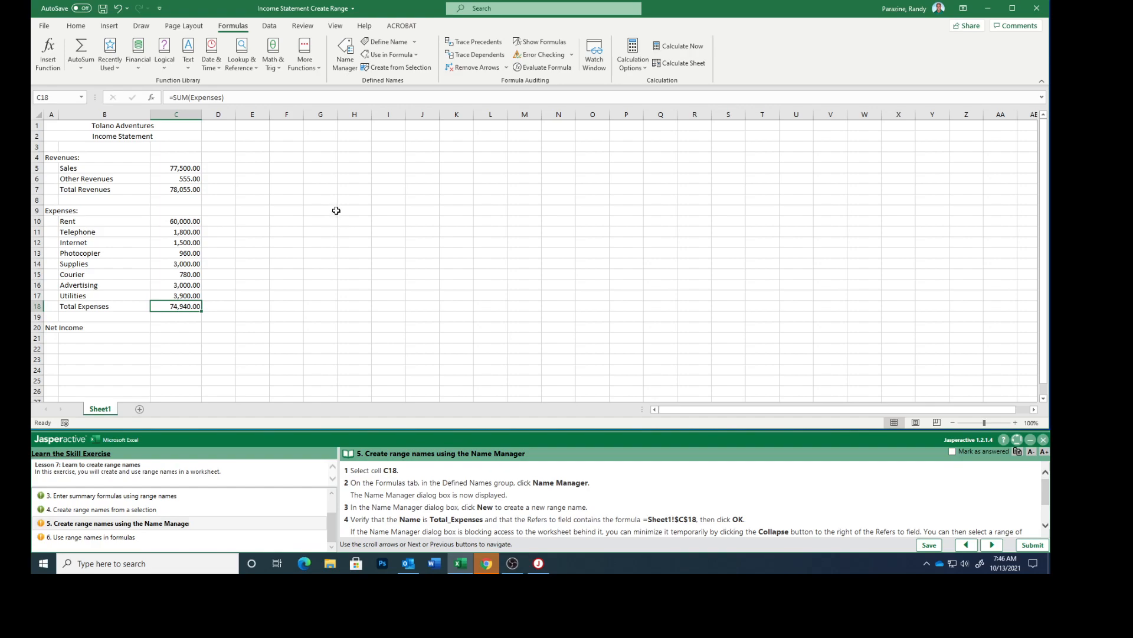
click(348, 52)
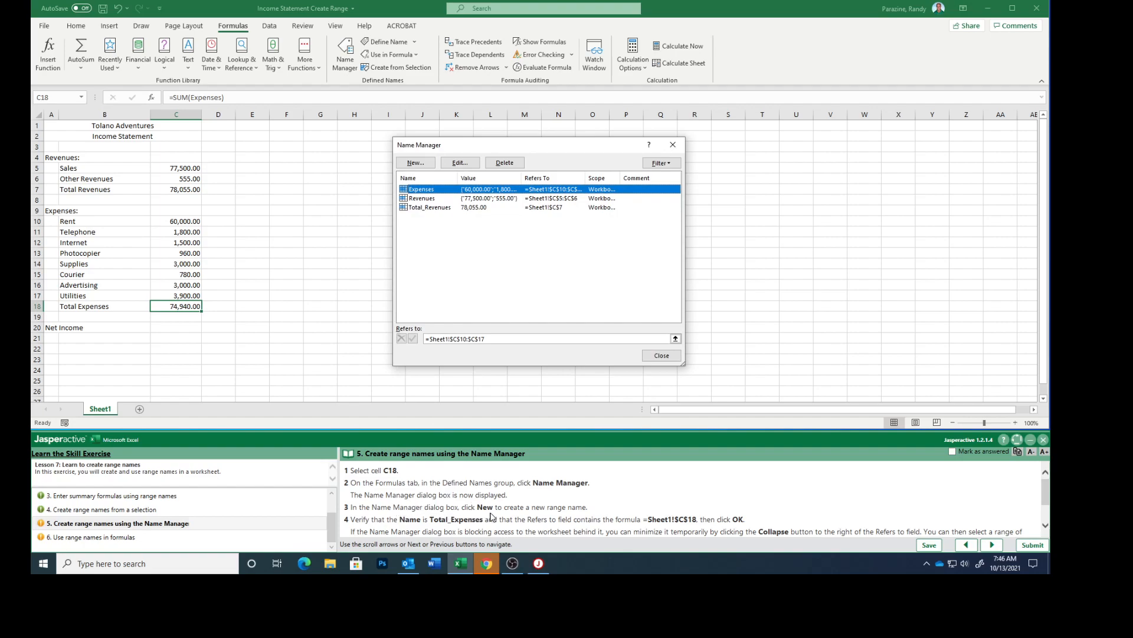
click(415, 162)
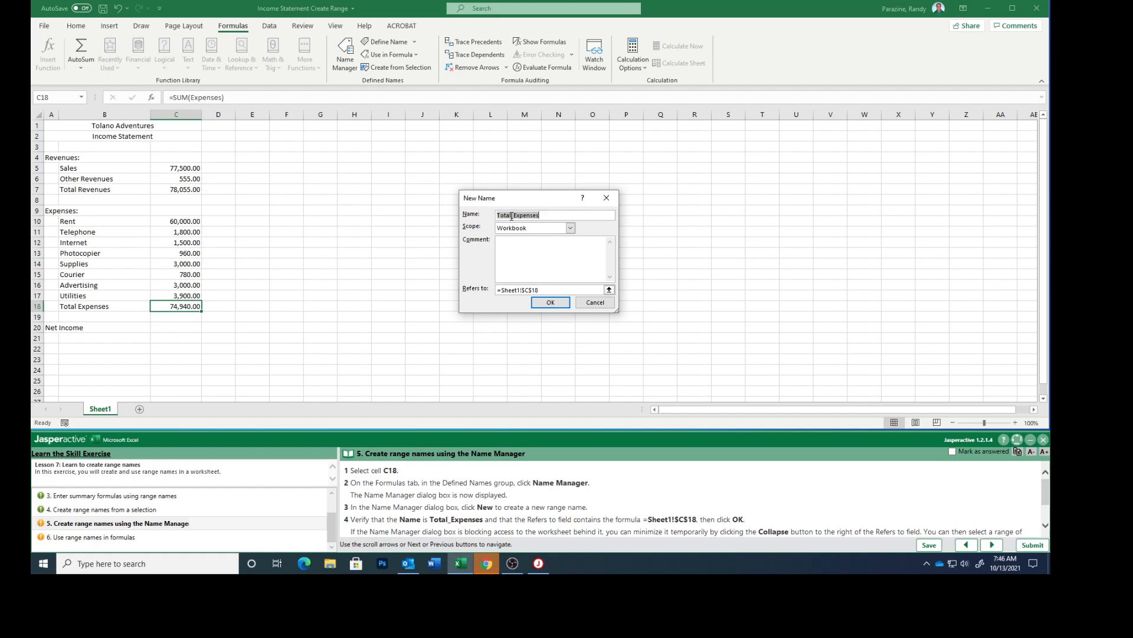
scroll(561, 509, down, 1)
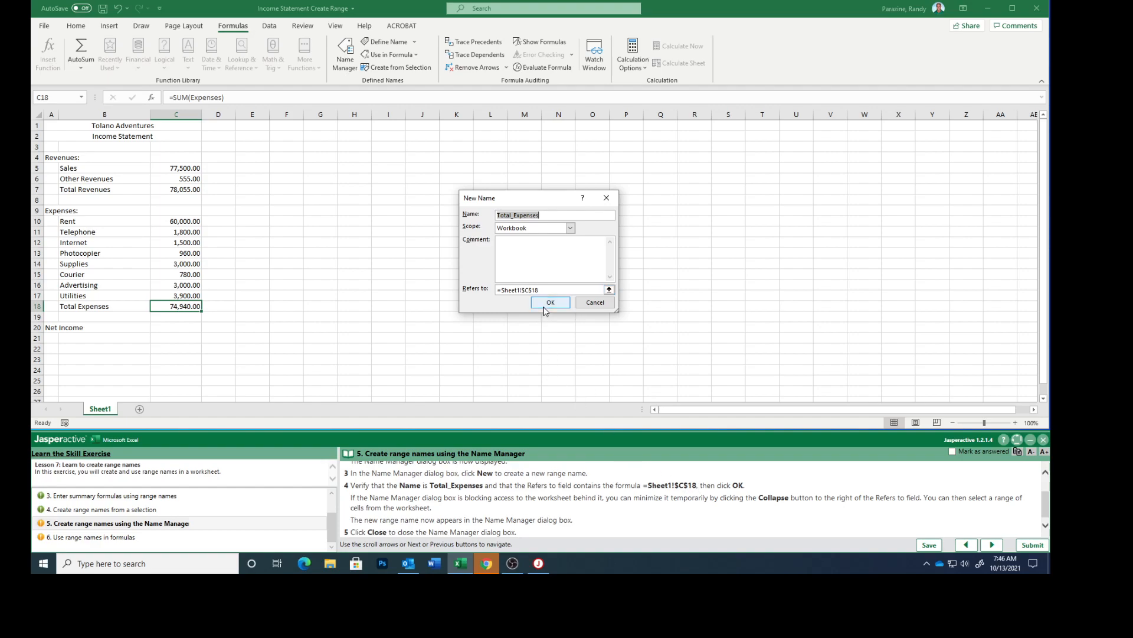
click(544, 306)
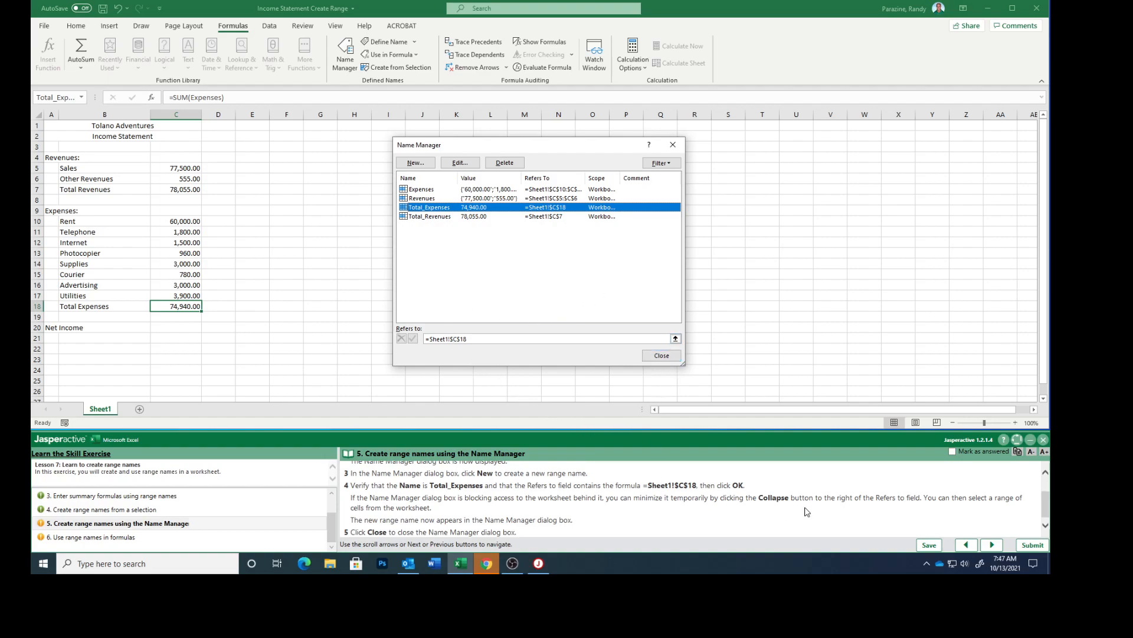
scroll(679, 511, down, 1)
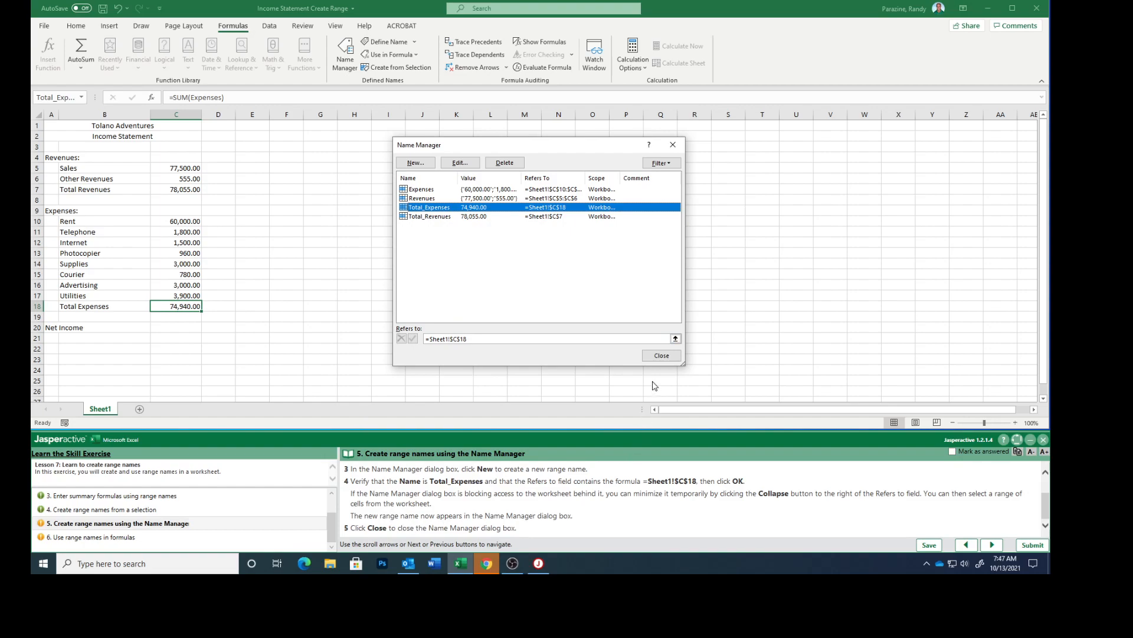
click(661, 355)
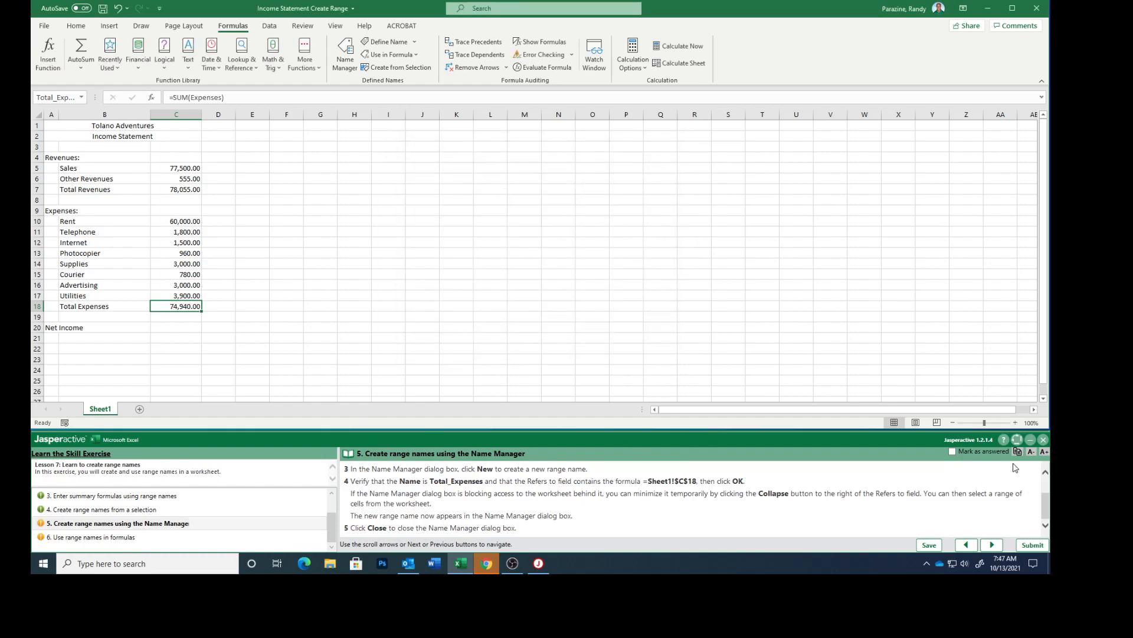
click(952, 451)
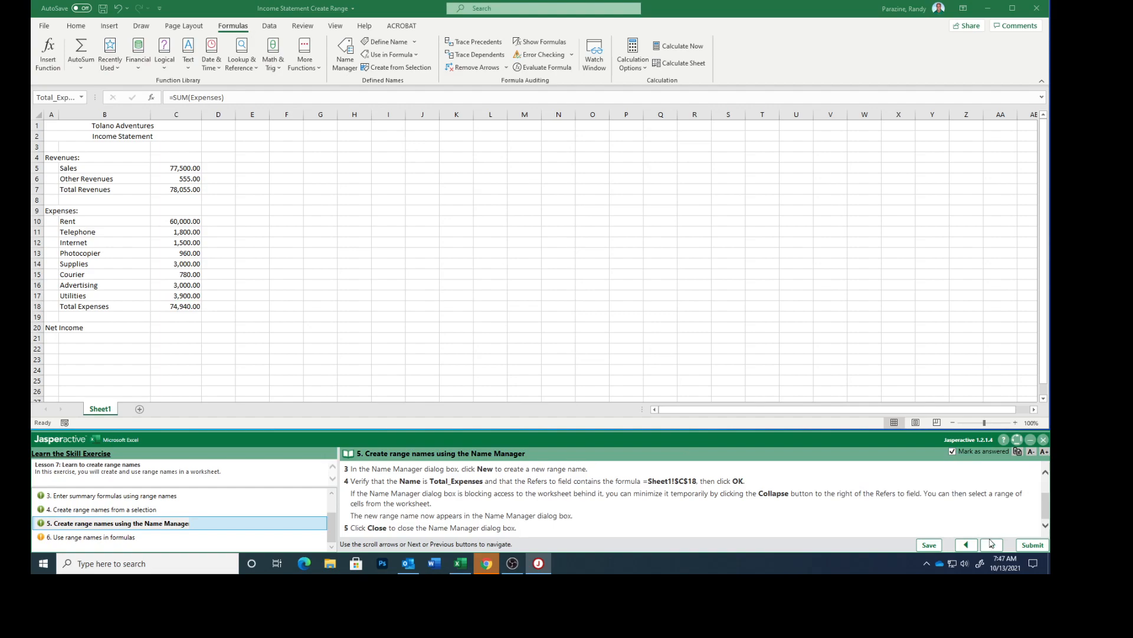
click(992, 544)
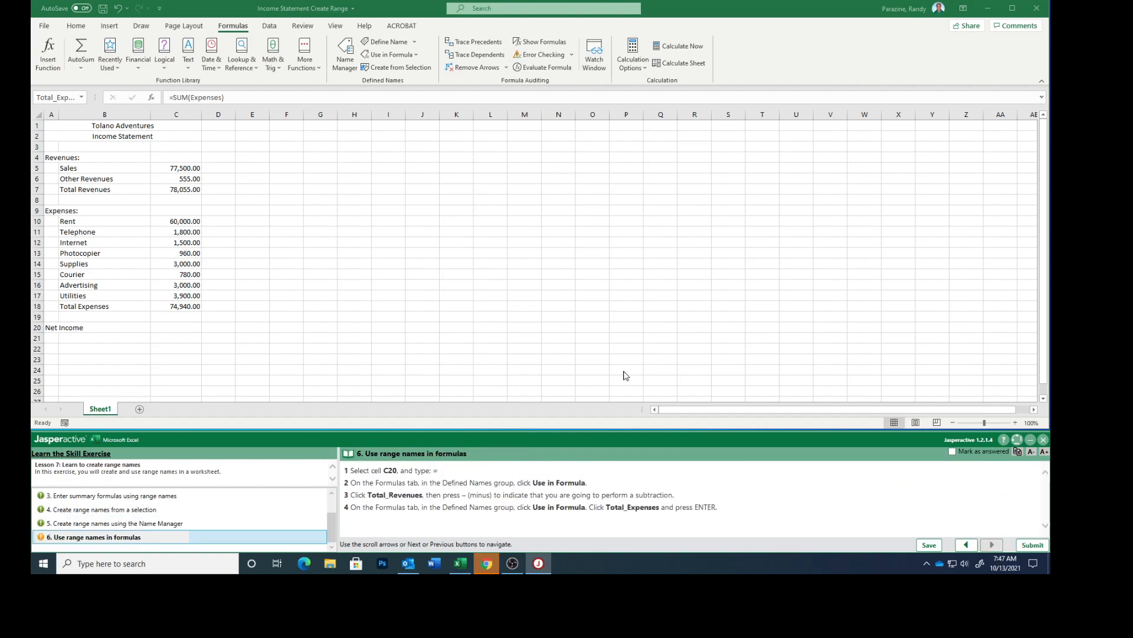
Step: Enter the formula =Total_Revenues-Total_Expenses in the Net Income cell C20, inserting both defined names with Use in Formula
click(173, 324)
click(173, 325)
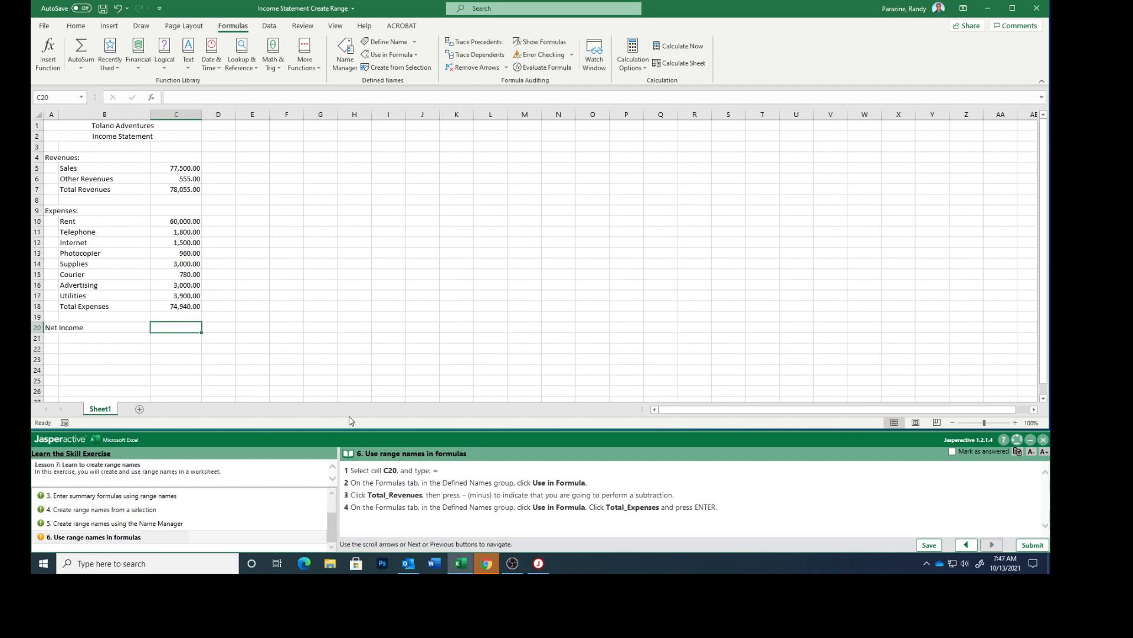
text(=)
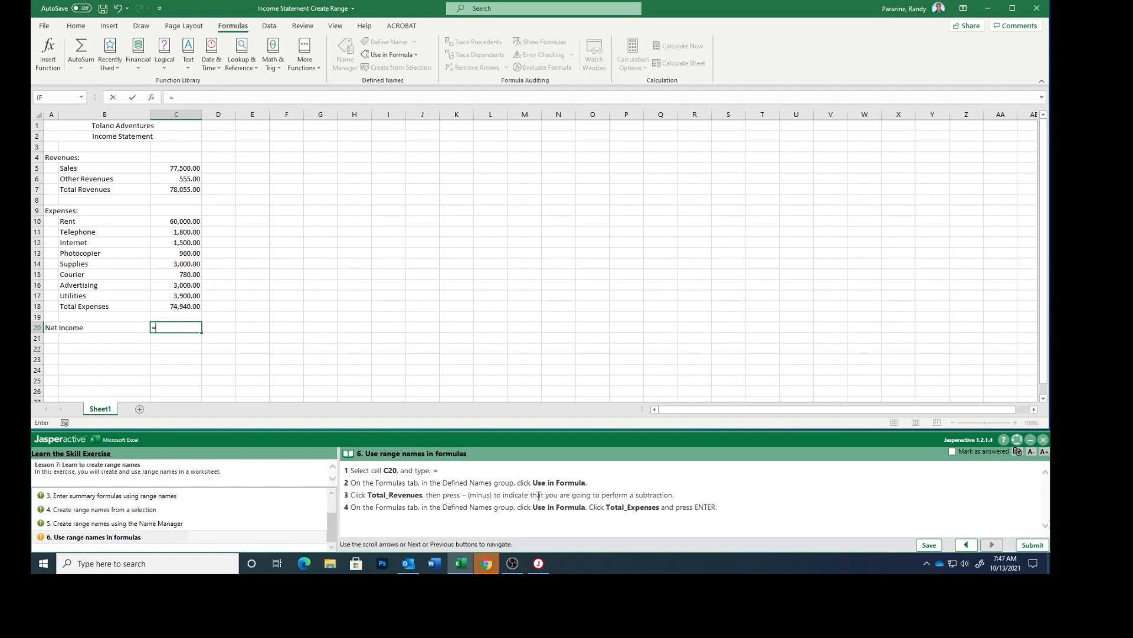
click(388, 55)
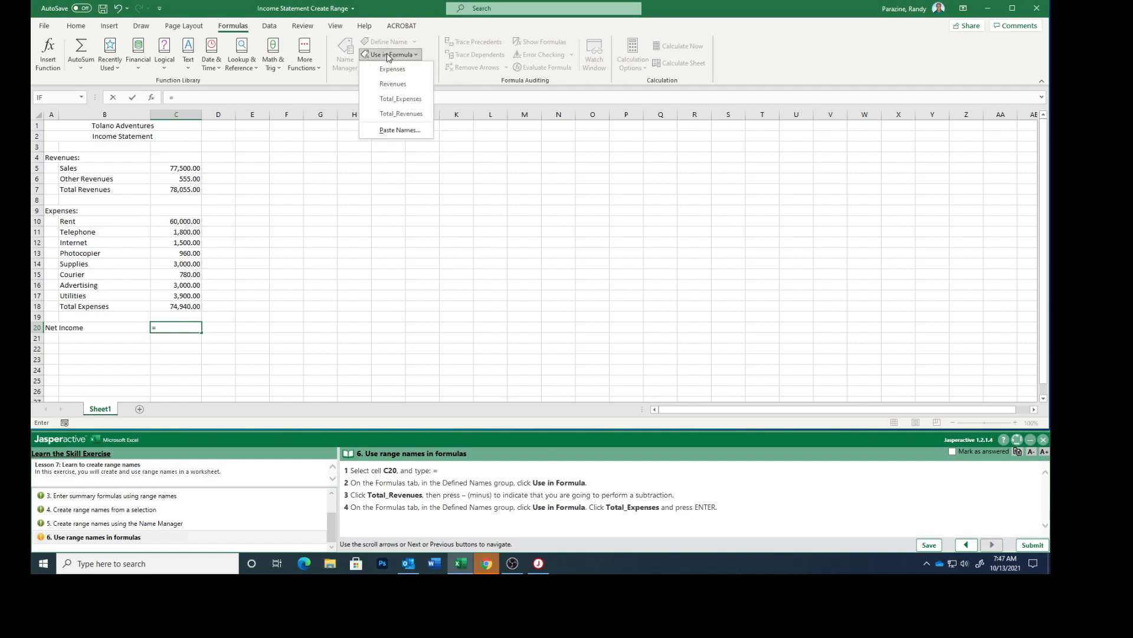
click(390, 114)
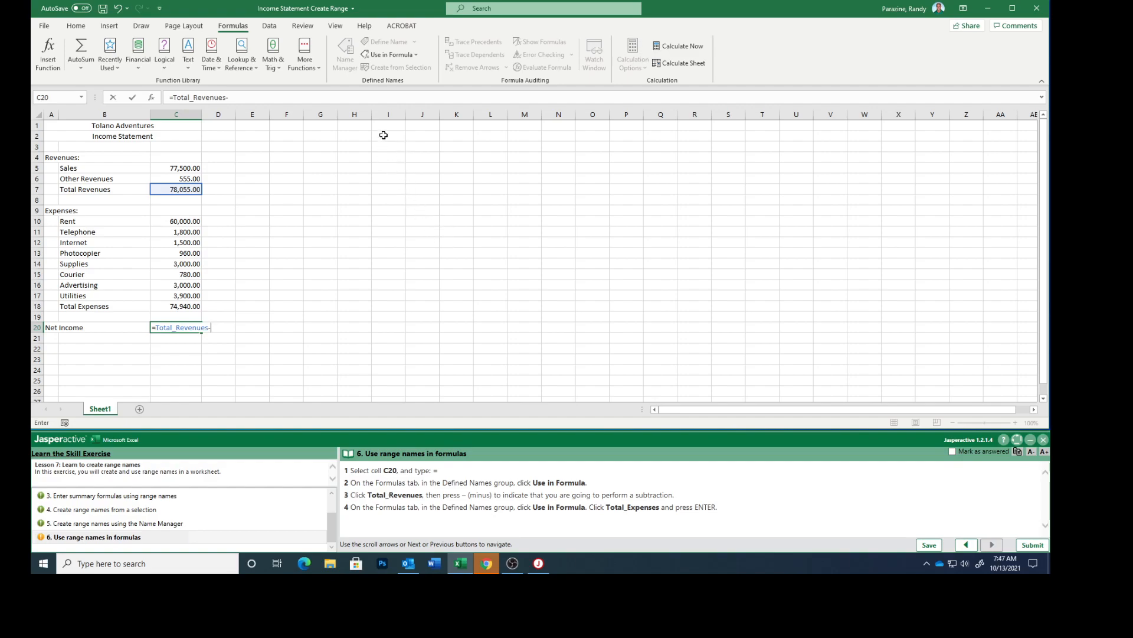
click(391, 55)
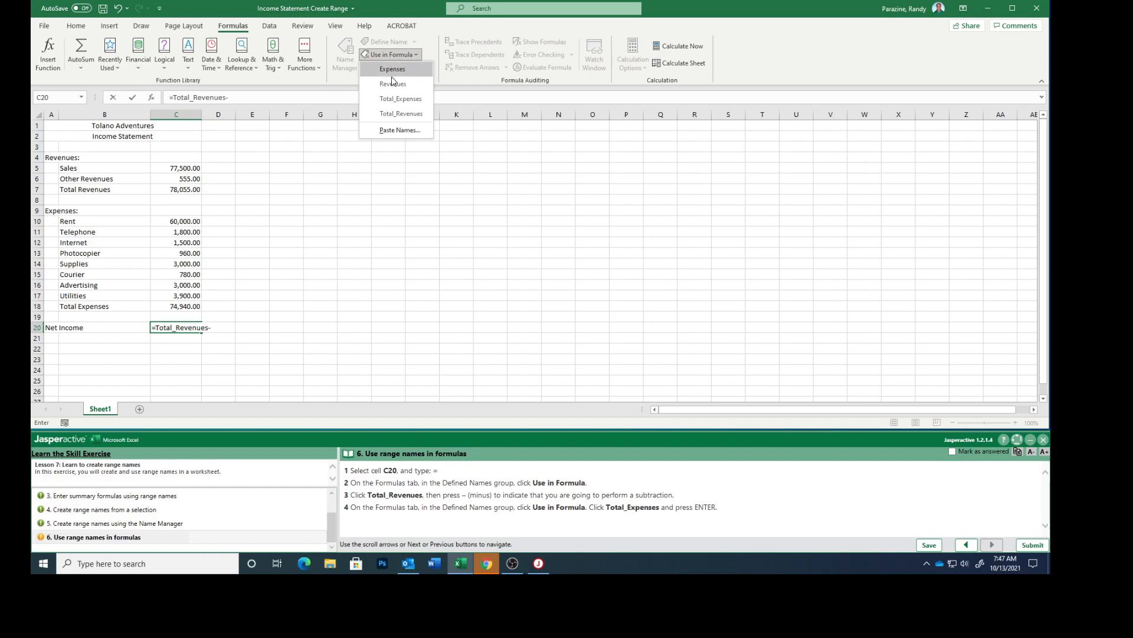
click(389, 100)
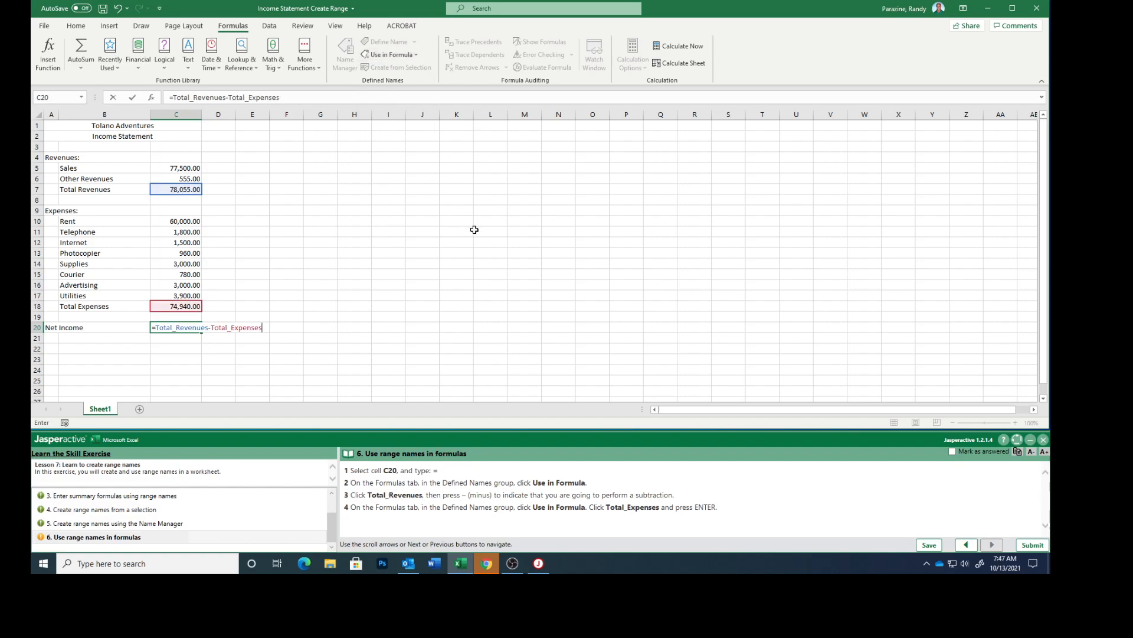
key(Return)
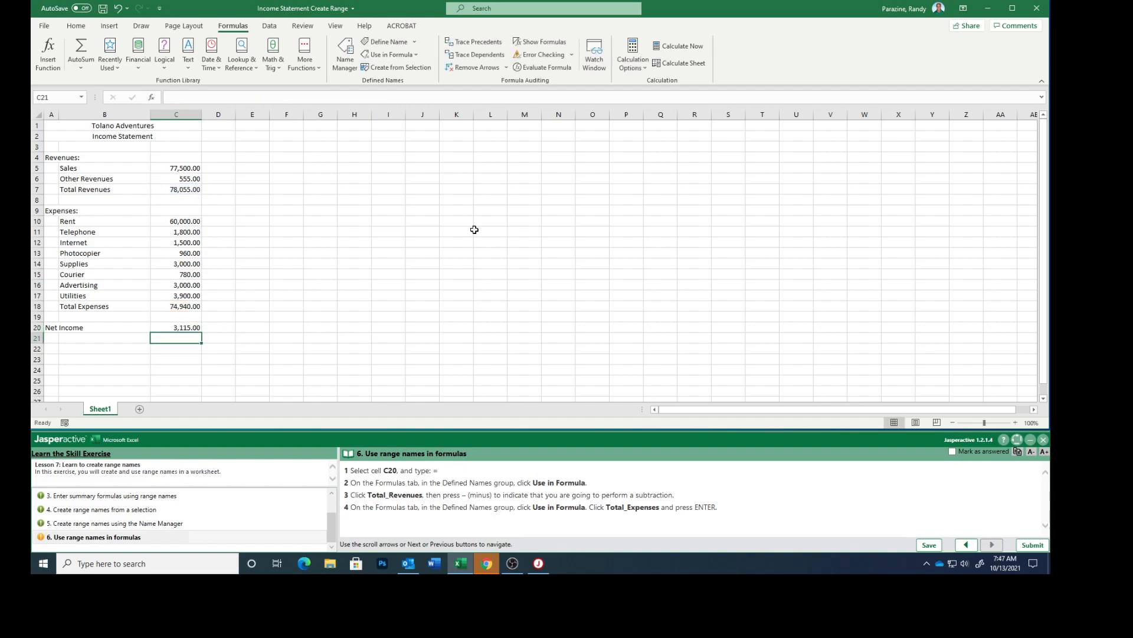
click(167, 328)
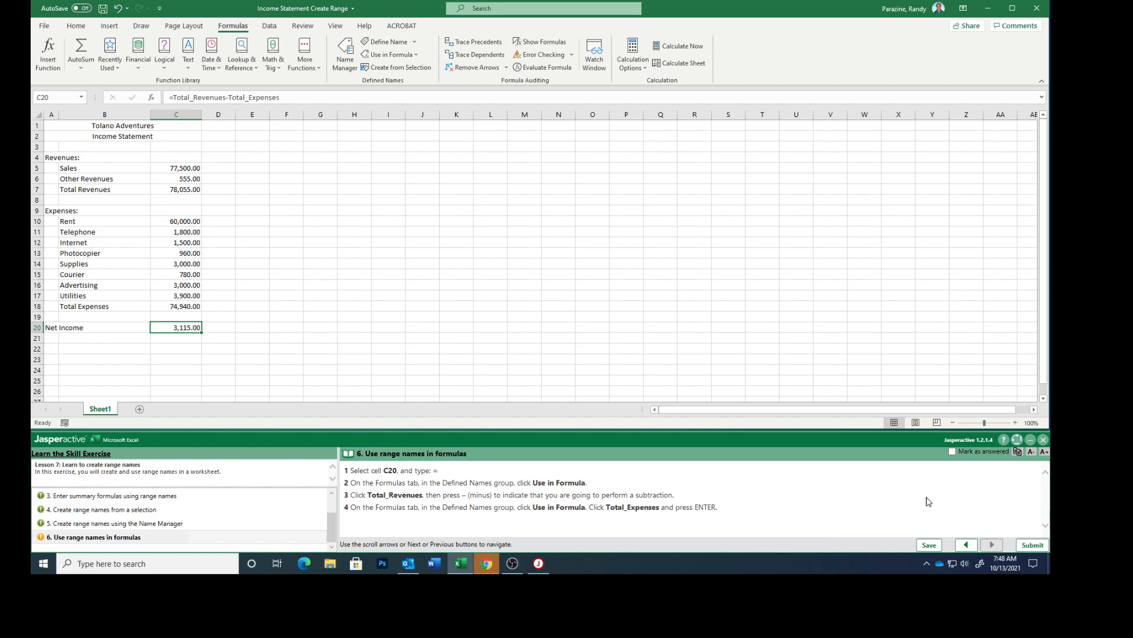
Step: Mark the "Use range names in formulas" task as answered and submit the exercise for scoring
click(953, 451)
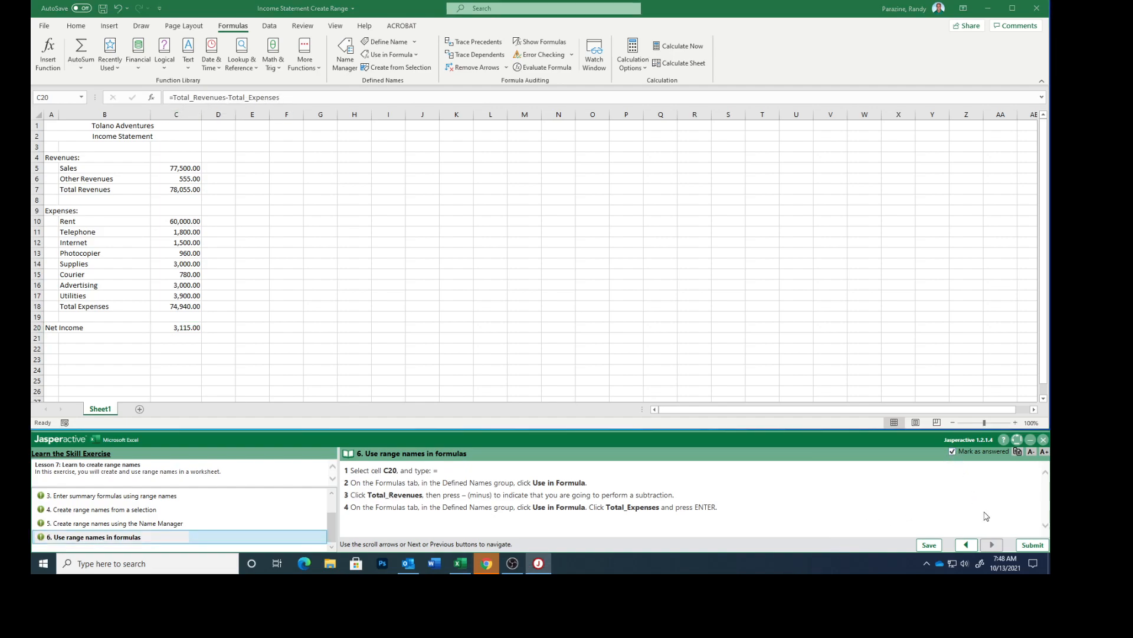
click(1032, 545)
click(578, 321)
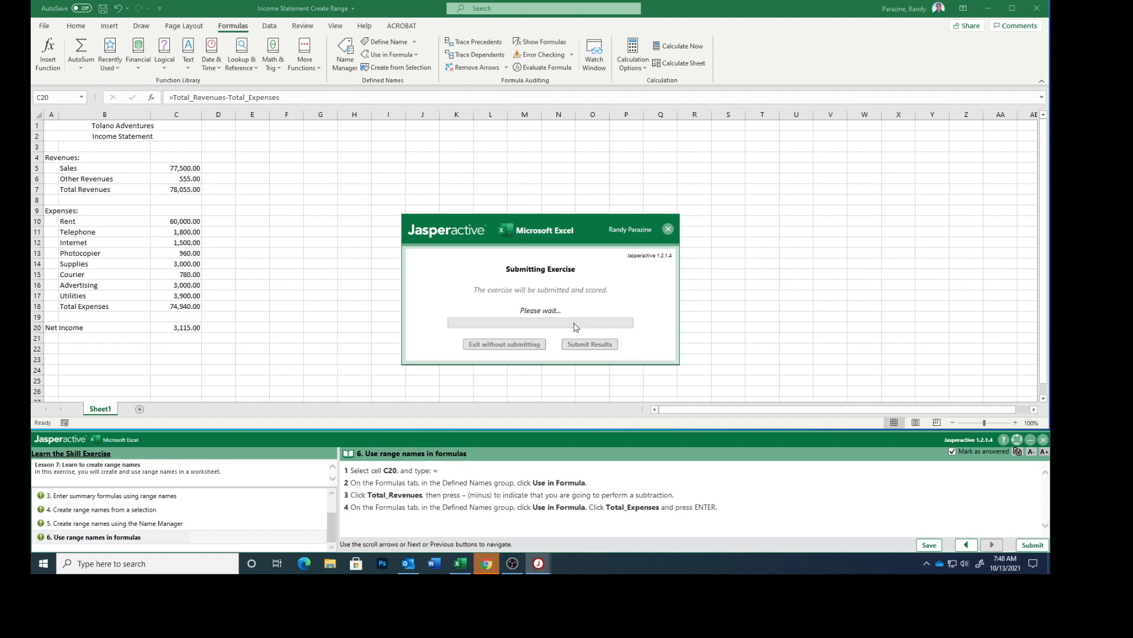